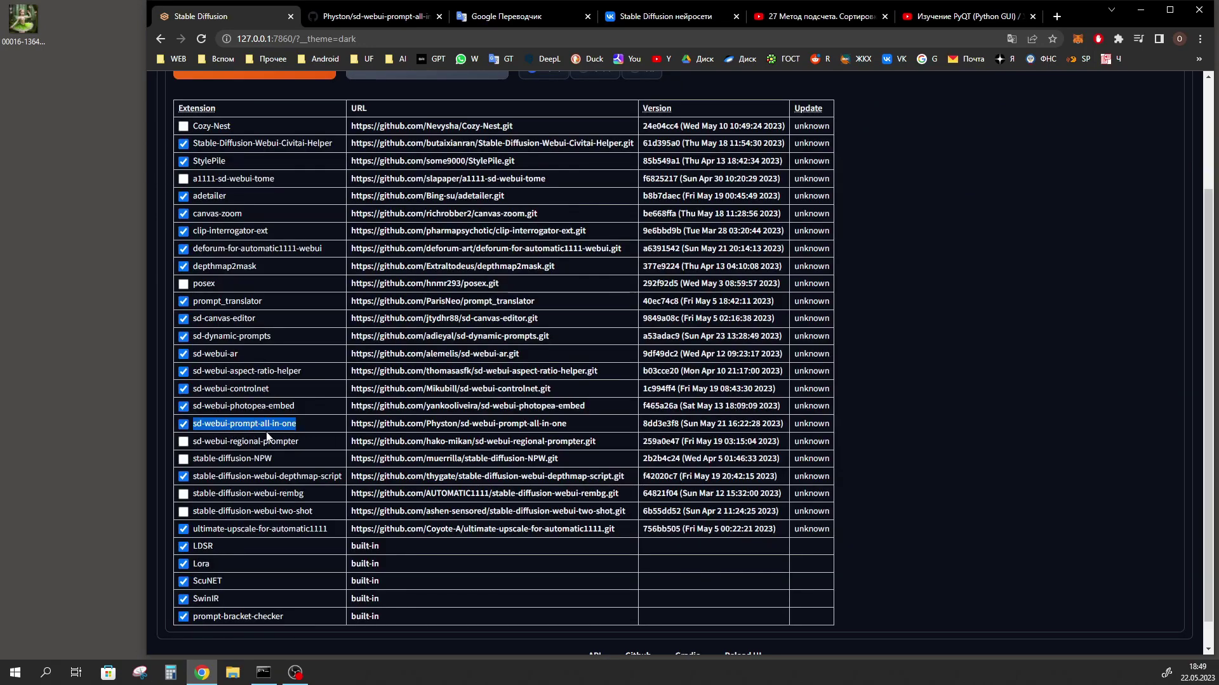
# Step: Look up sd-webui-prompt-all-in-one among the available extensions matching the search "prompt"
pyautogui.scroll(3, 296, 432)
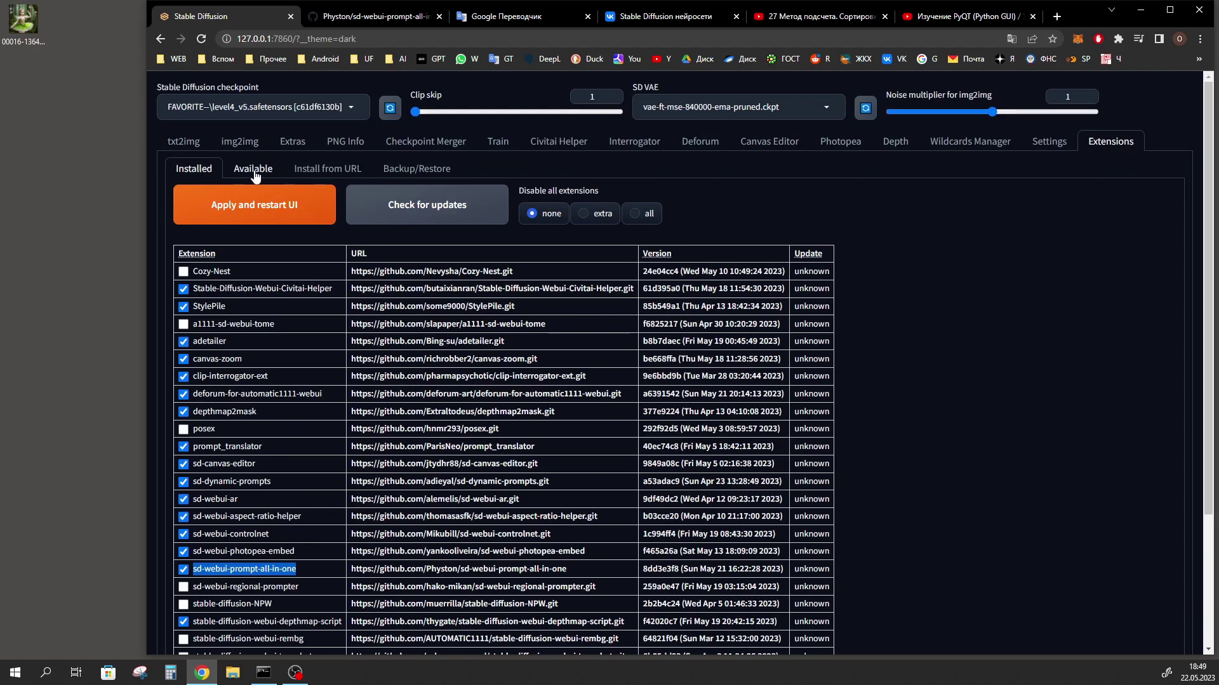
pyautogui.click(255, 173)
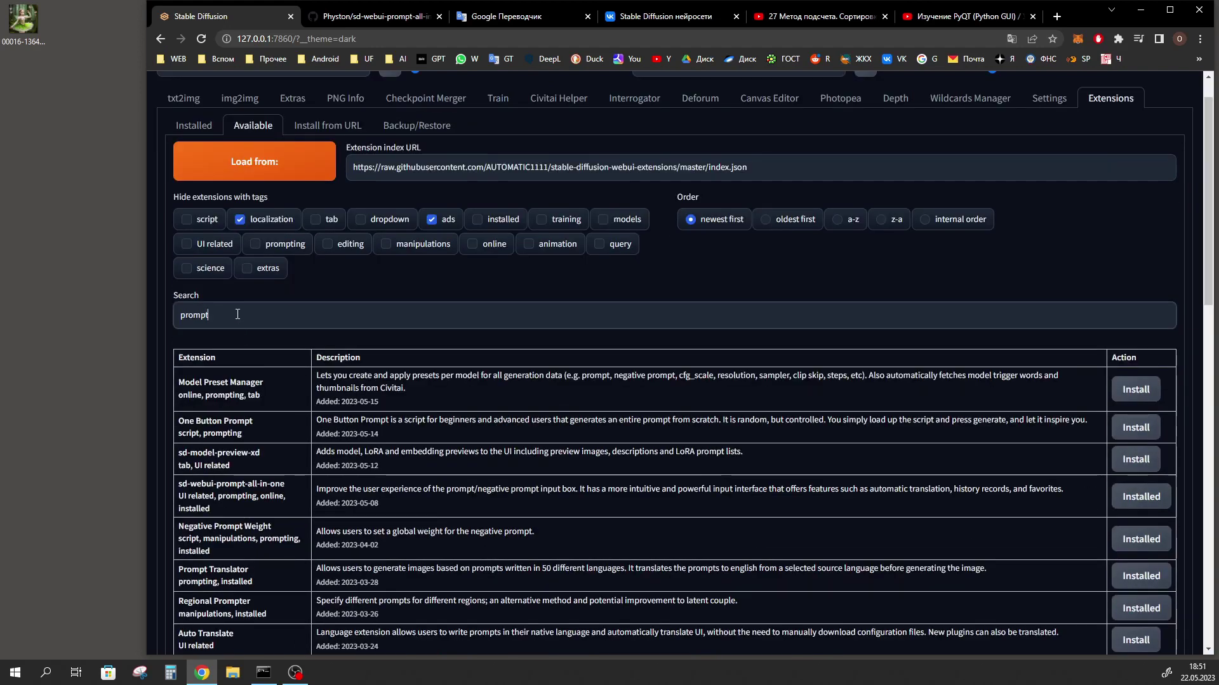
pyautogui.hotkey('ctrl', 'a')
pyautogui.scroll(-1, 291, 374)
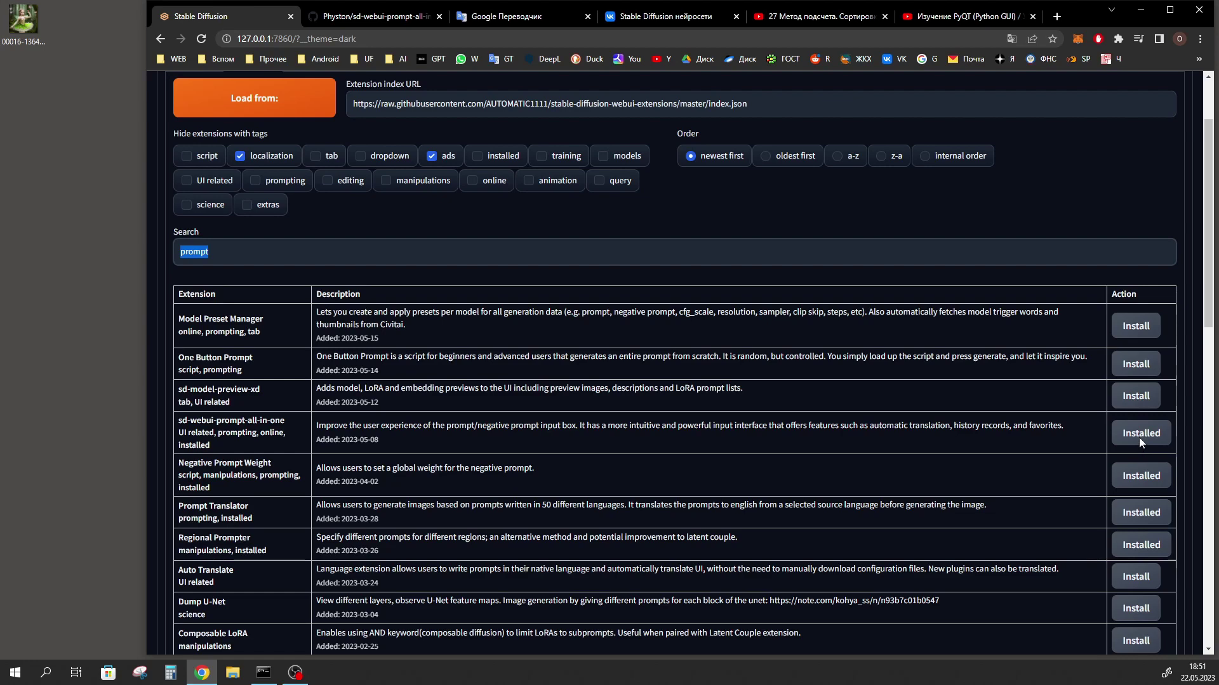
# Step: Return to the installed extensions and open the repository page of sd-webui-prompt-all-in-one
pyautogui.scroll(2, 411, 202)
pyautogui.click(193, 168)
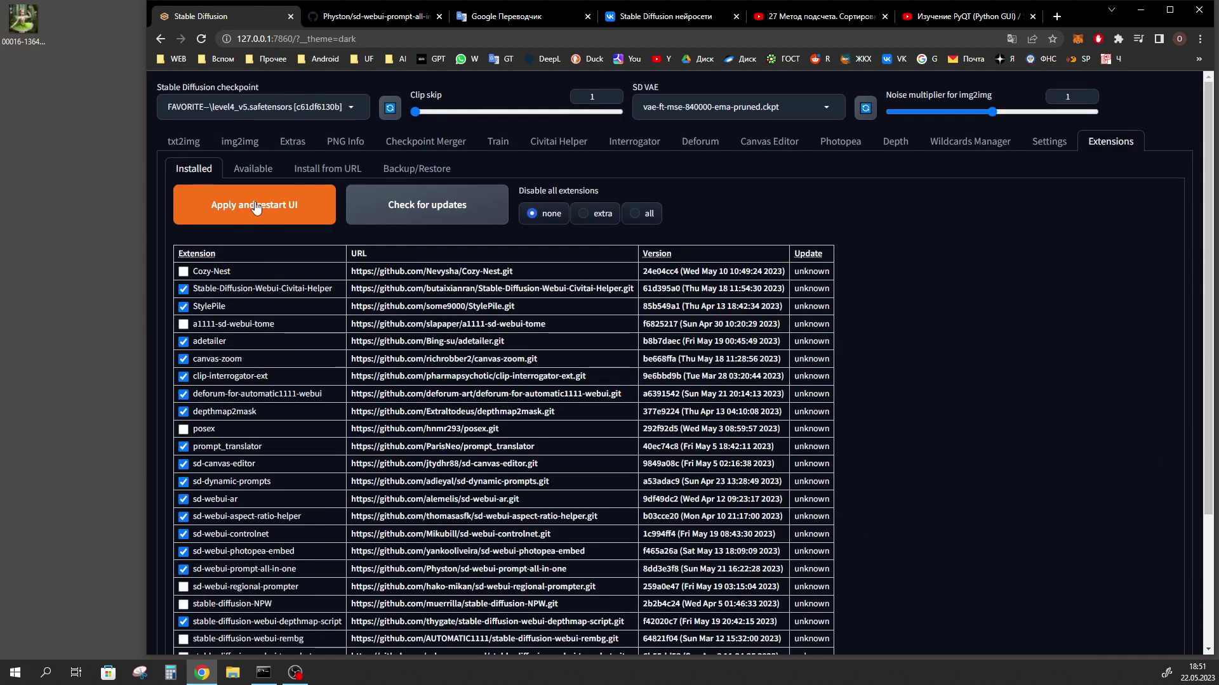
pyautogui.scroll(-3, 415, 416)
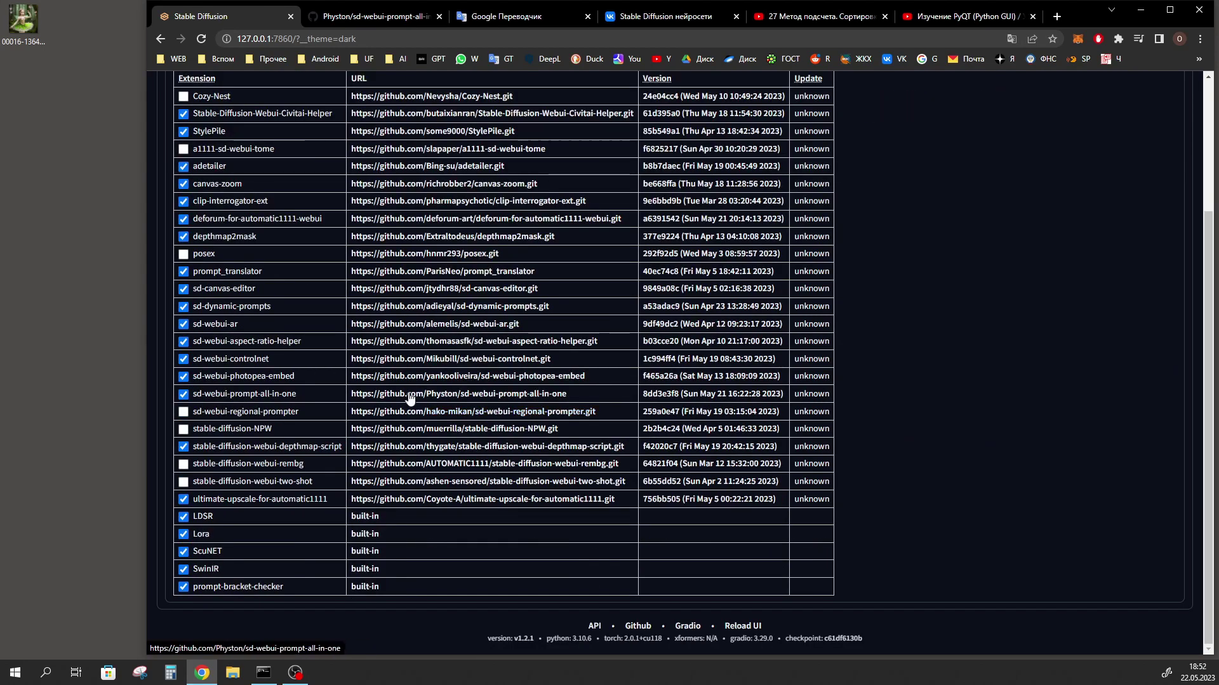
pyautogui.click(449, 395)
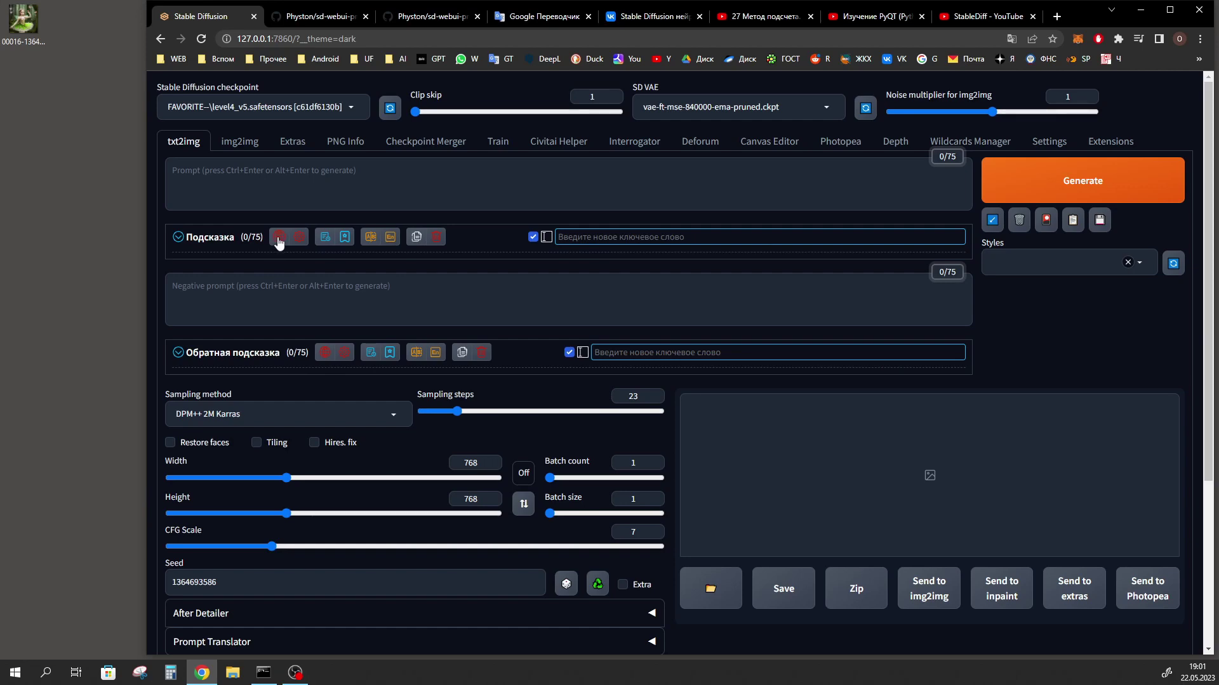
# Step: Set the language of the prompt extension to ru_RU - Русский (Россия)
pyautogui.click(278, 240)
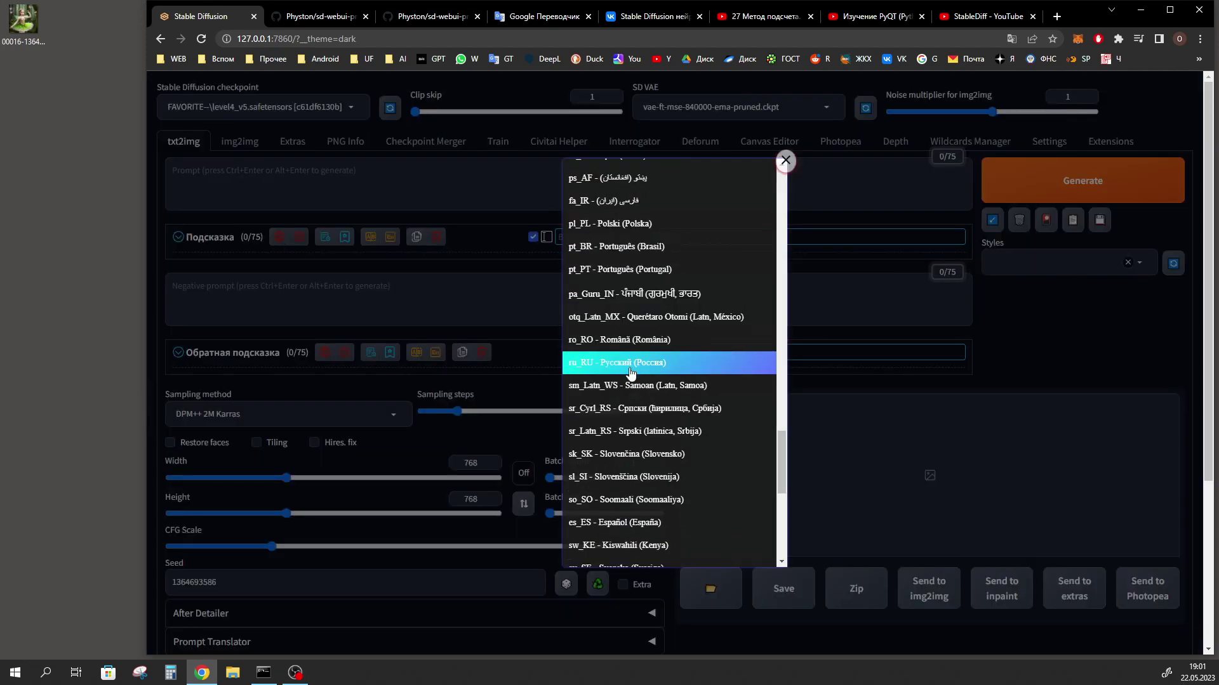
pyautogui.scroll(-2, 660, 365)
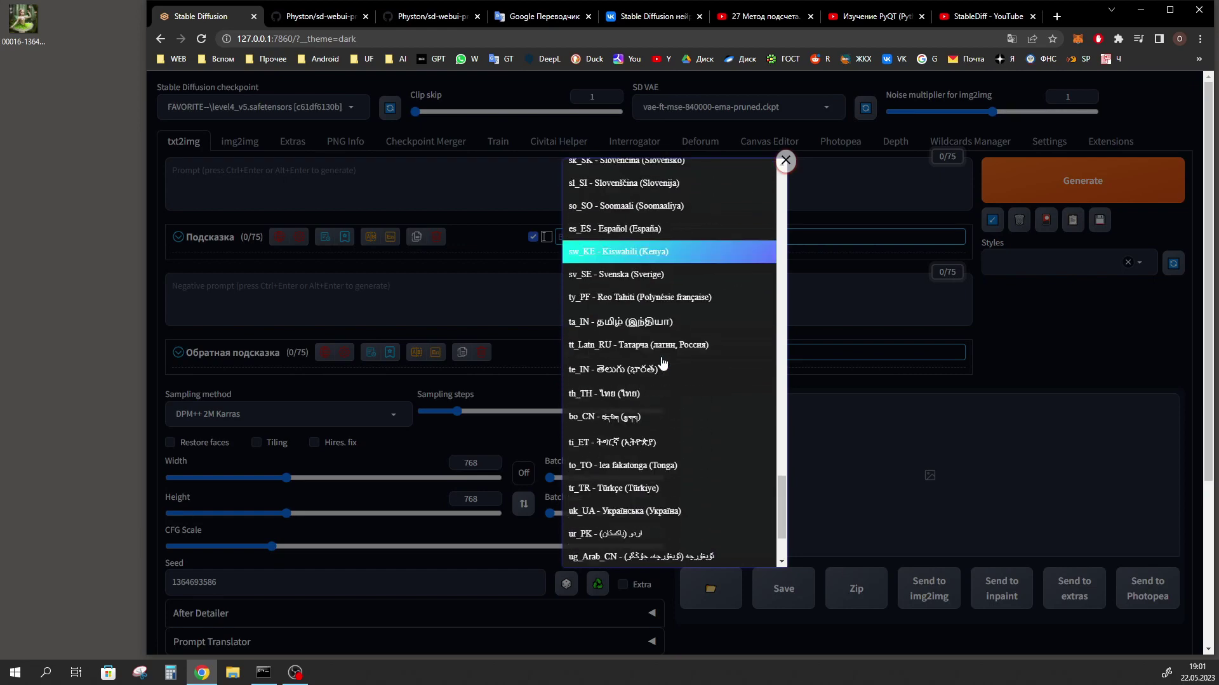
pyautogui.scroll(1, 638, 301)
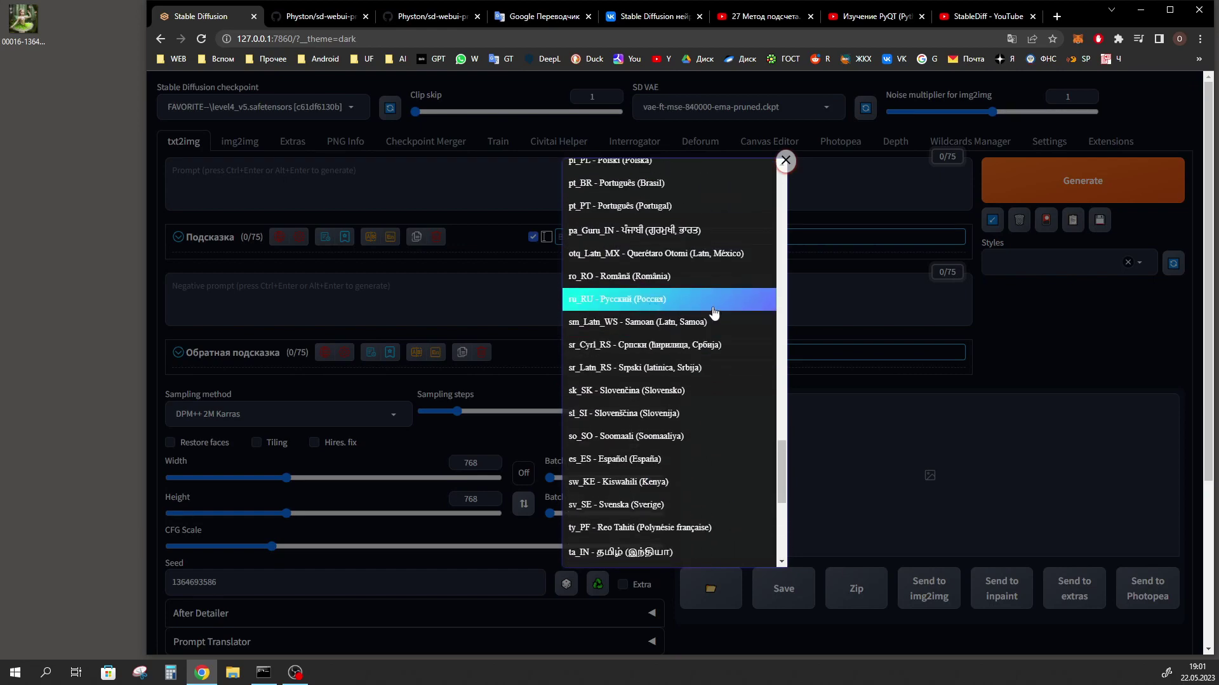
pyautogui.click(638, 301)
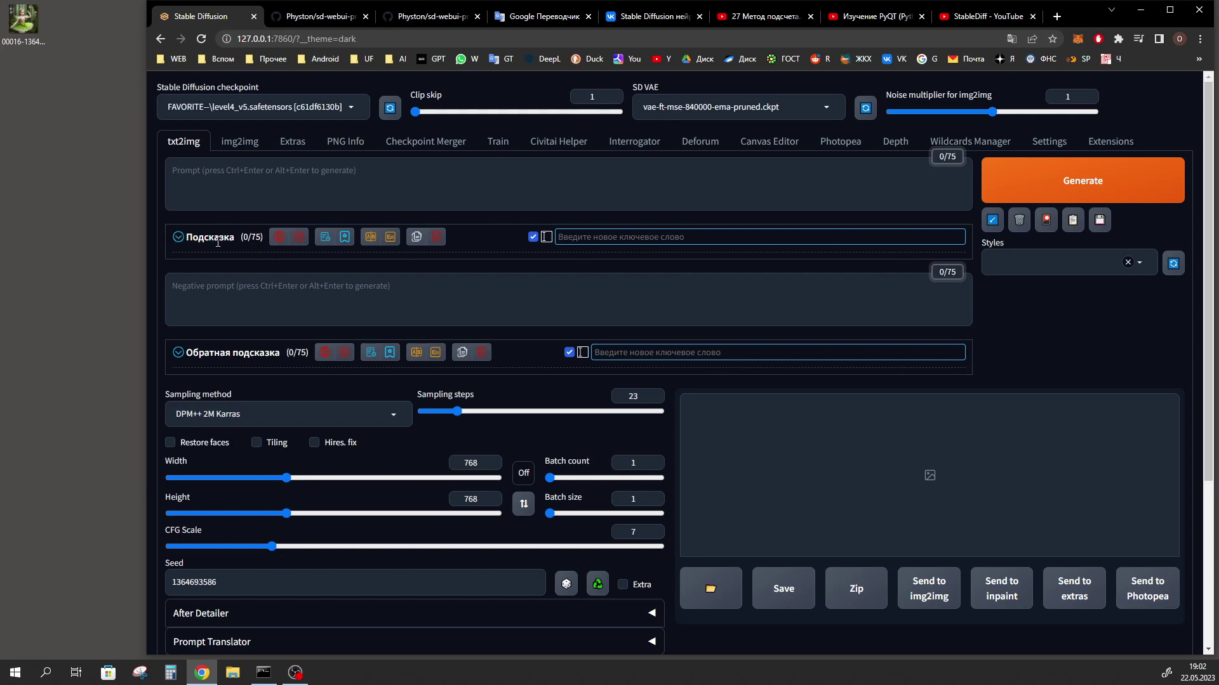
# Step: Review the services in the translation API settings and run a test translation with [Free] Alibaba, China
pyautogui.moveTo(299, 240)
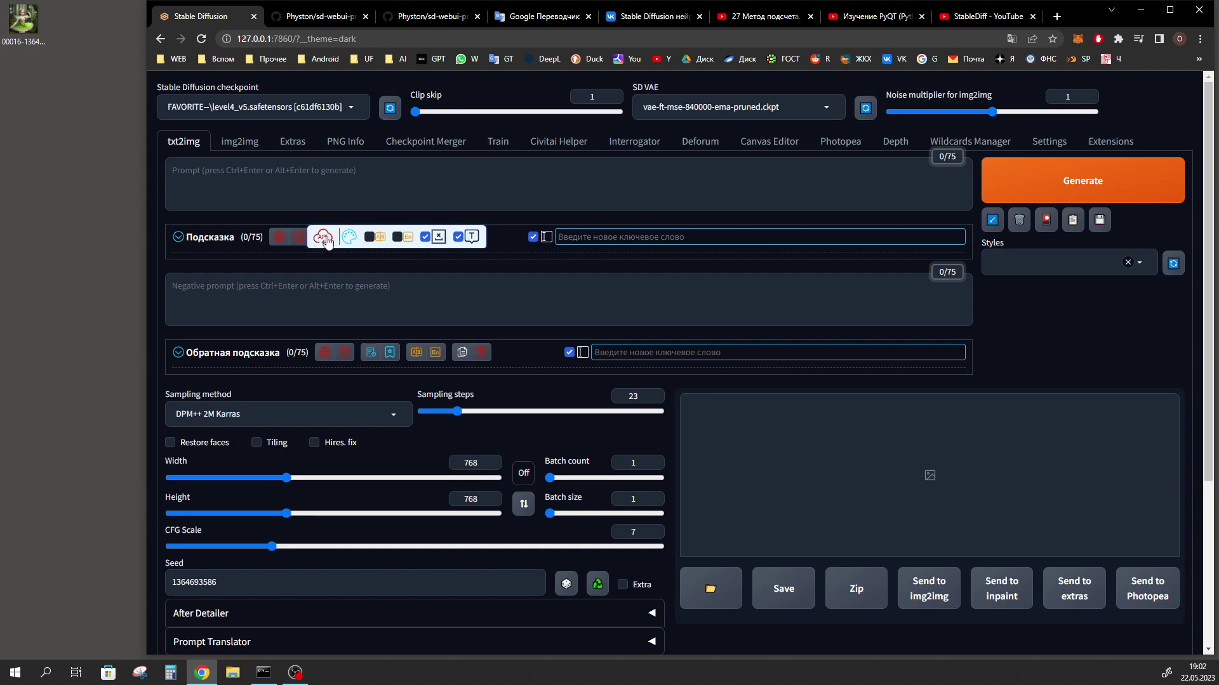
pyautogui.click(323, 238)
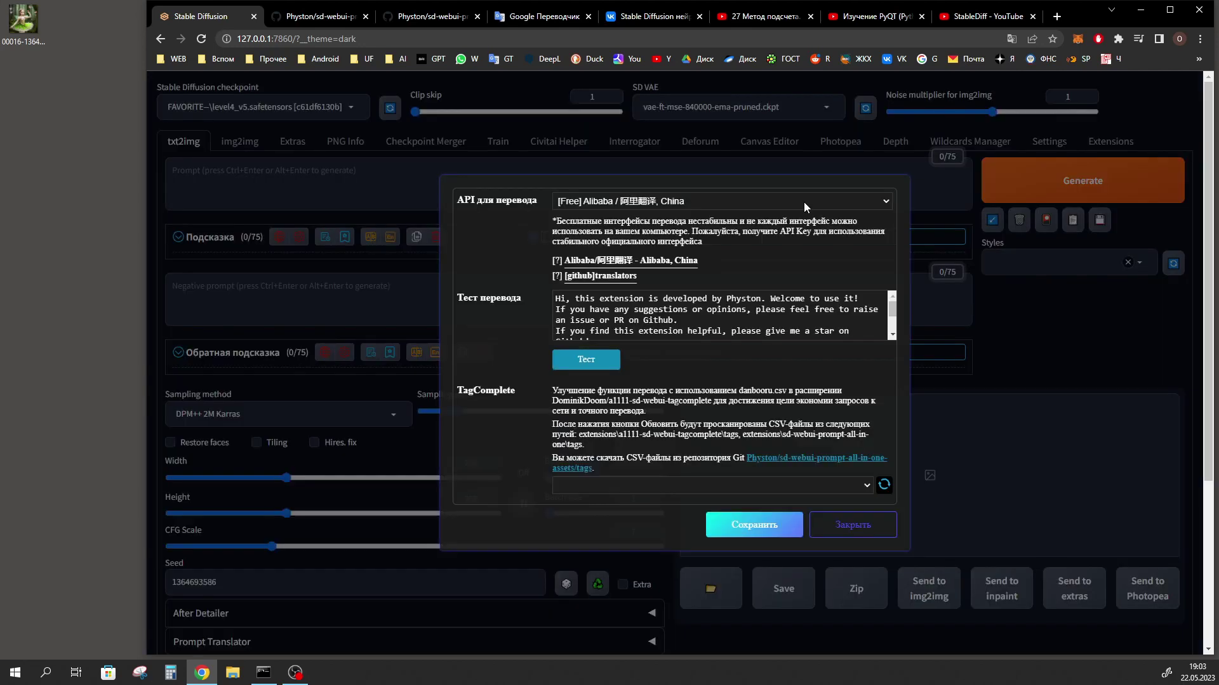
pyautogui.click(769, 204)
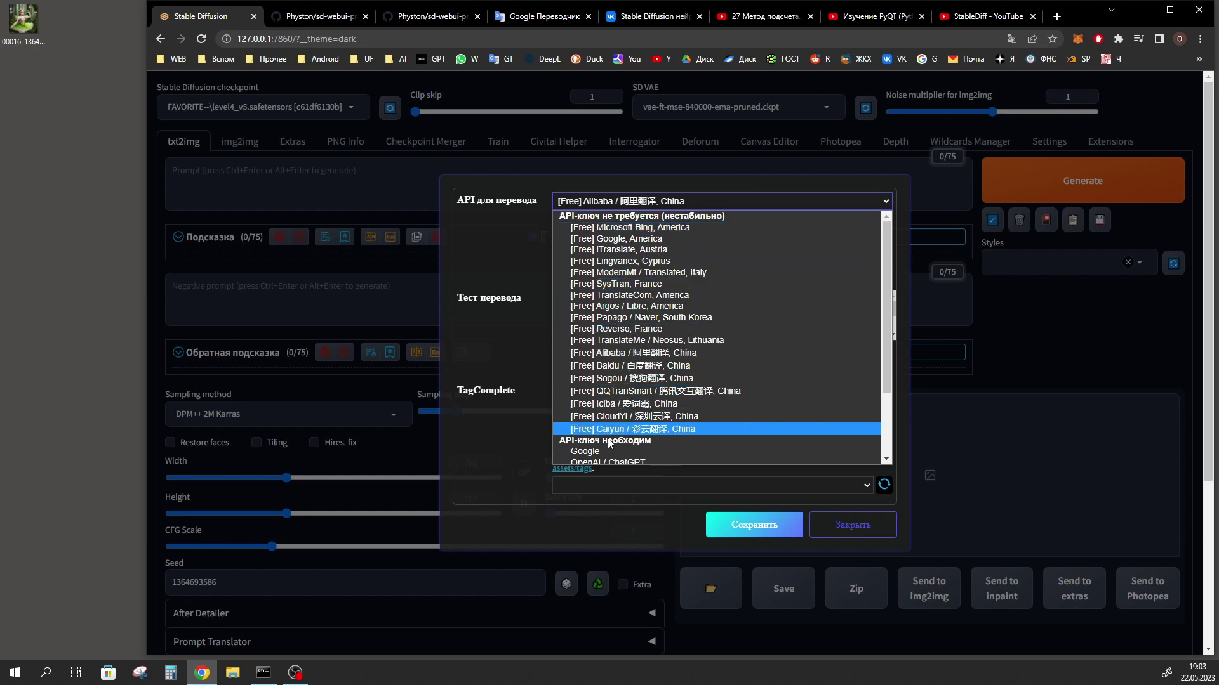
pyautogui.scroll(-2, 608, 442)
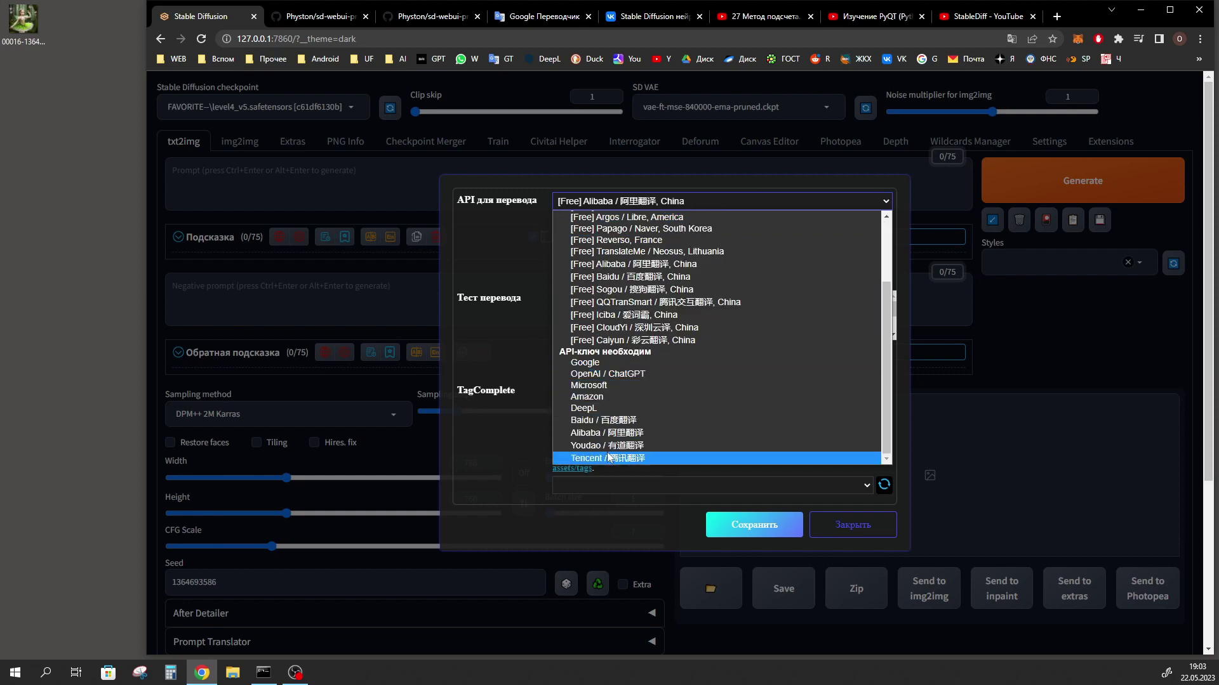
pyautogui.scroll(2, 609, 454)
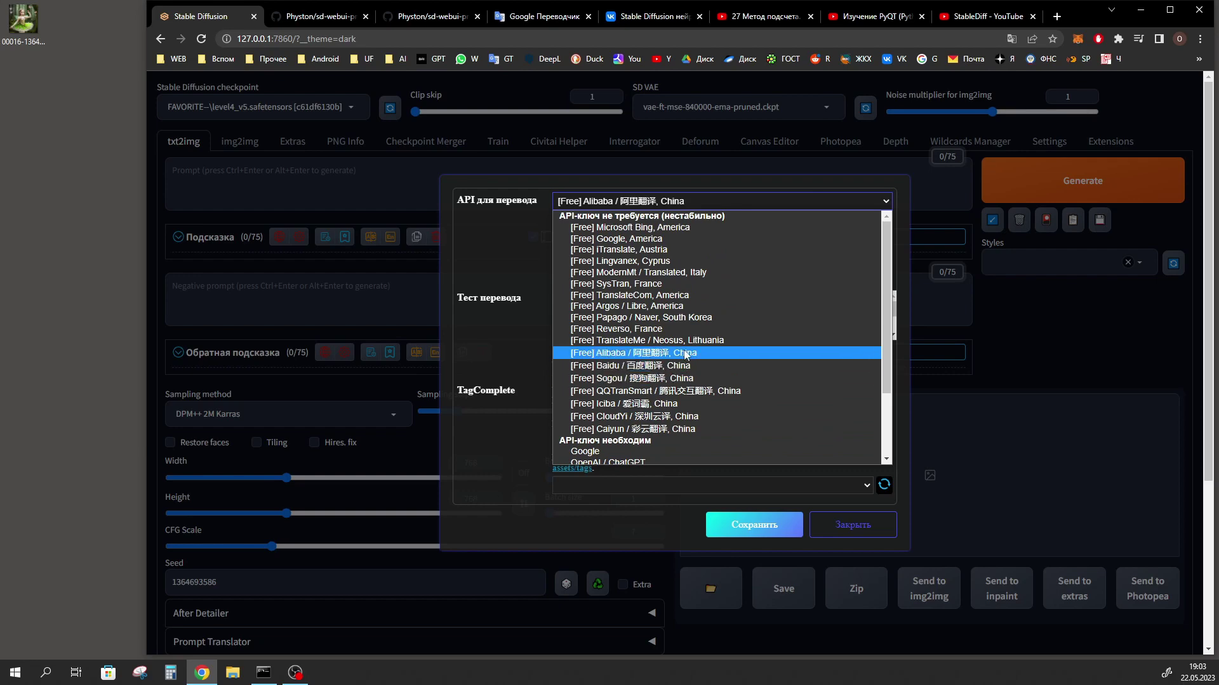
pyautogui.click(474, 253)
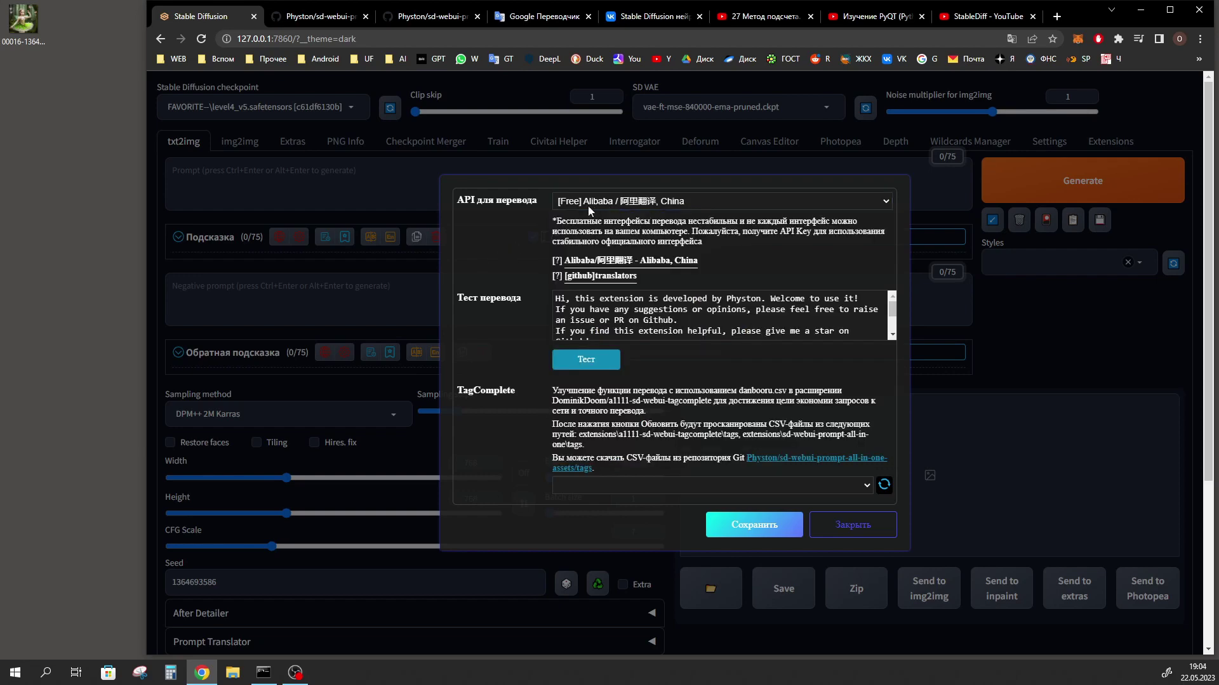
pyautogui.click(587, 362)
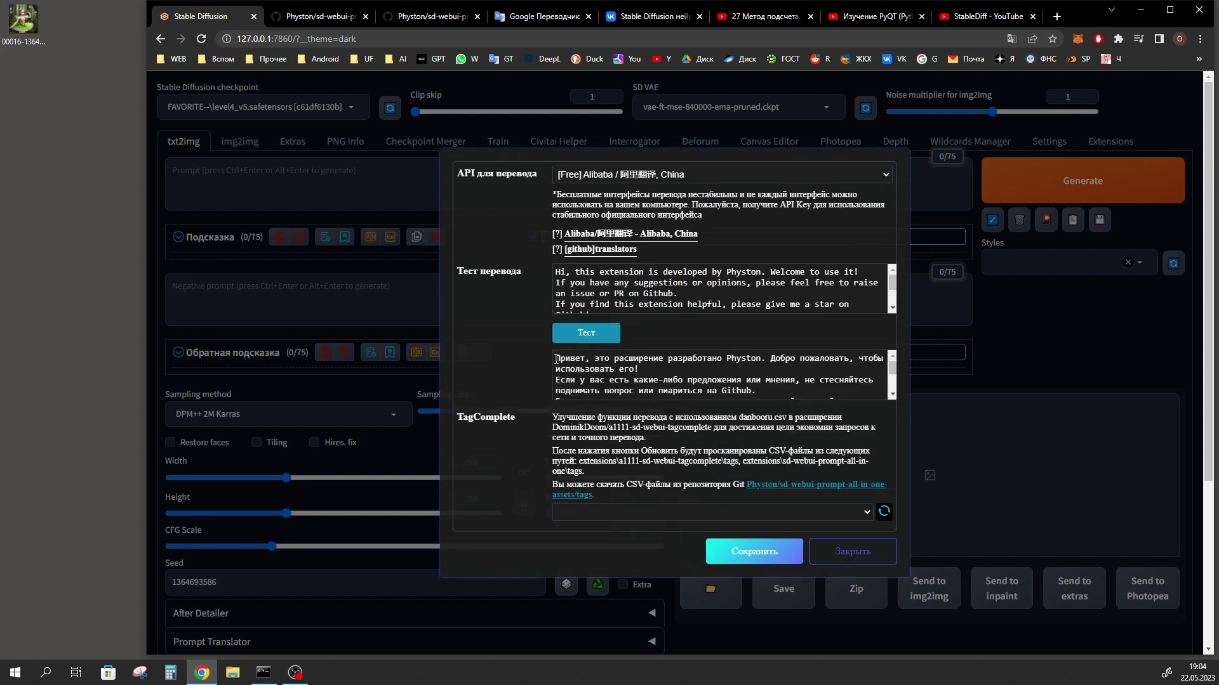
pyautogui.click(851, 552)
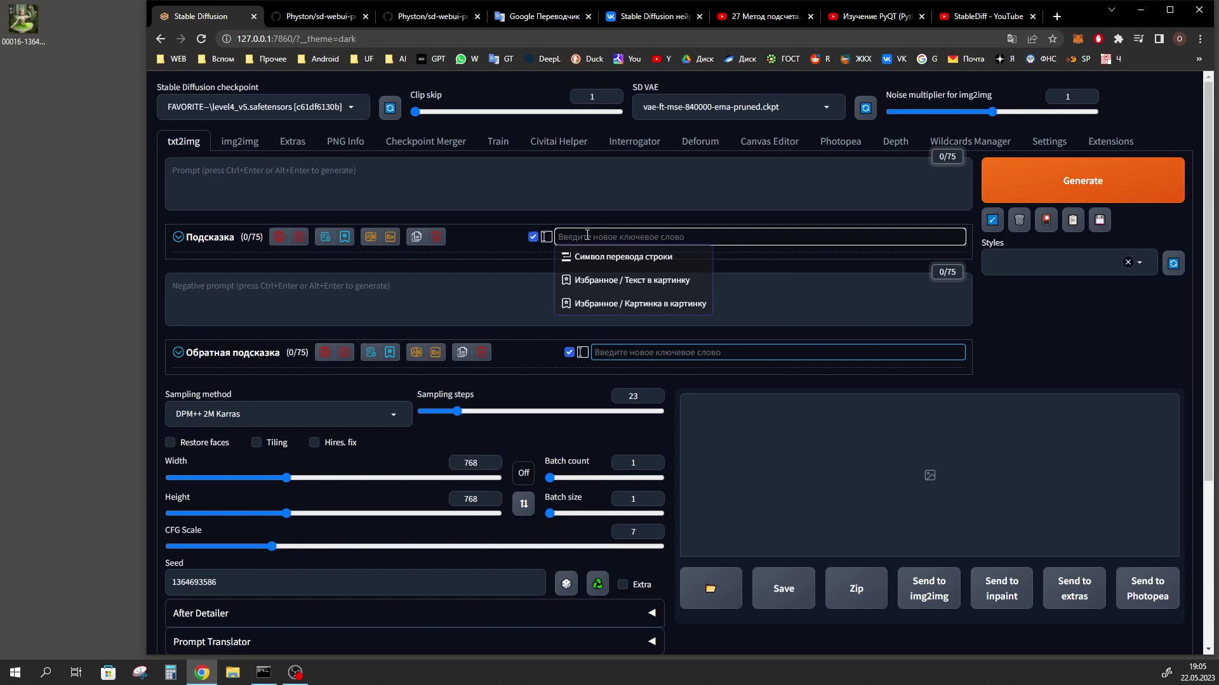
# Step: Add the keyword "фея" to the positive prompt without automatic translation
pyautogui.write('фея')
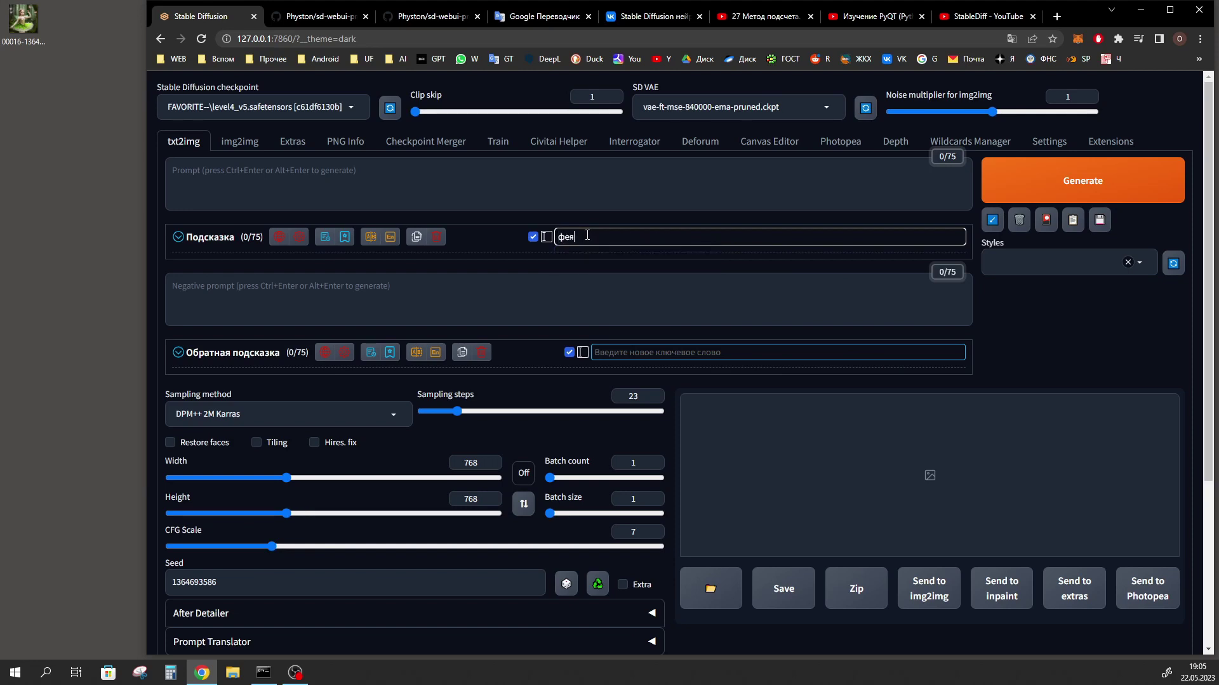
pyautogui.press('Return')
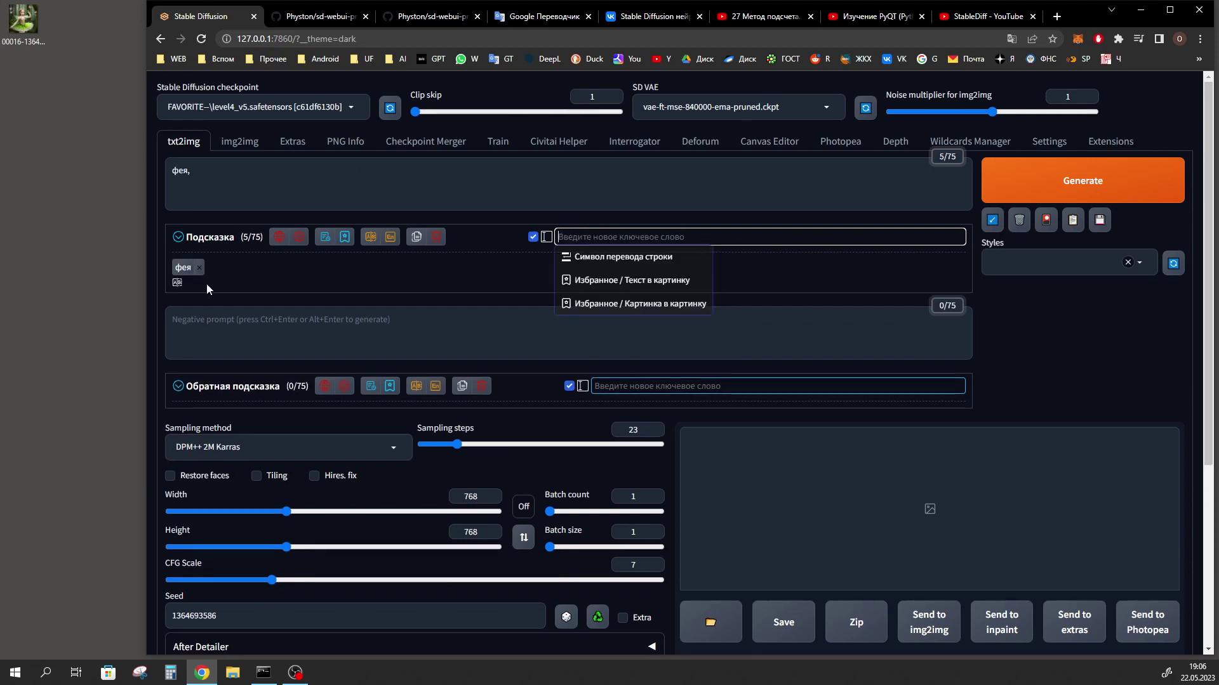
pyautogui.moveTo(192, 174); pyautogui.dragTo(174, 170)
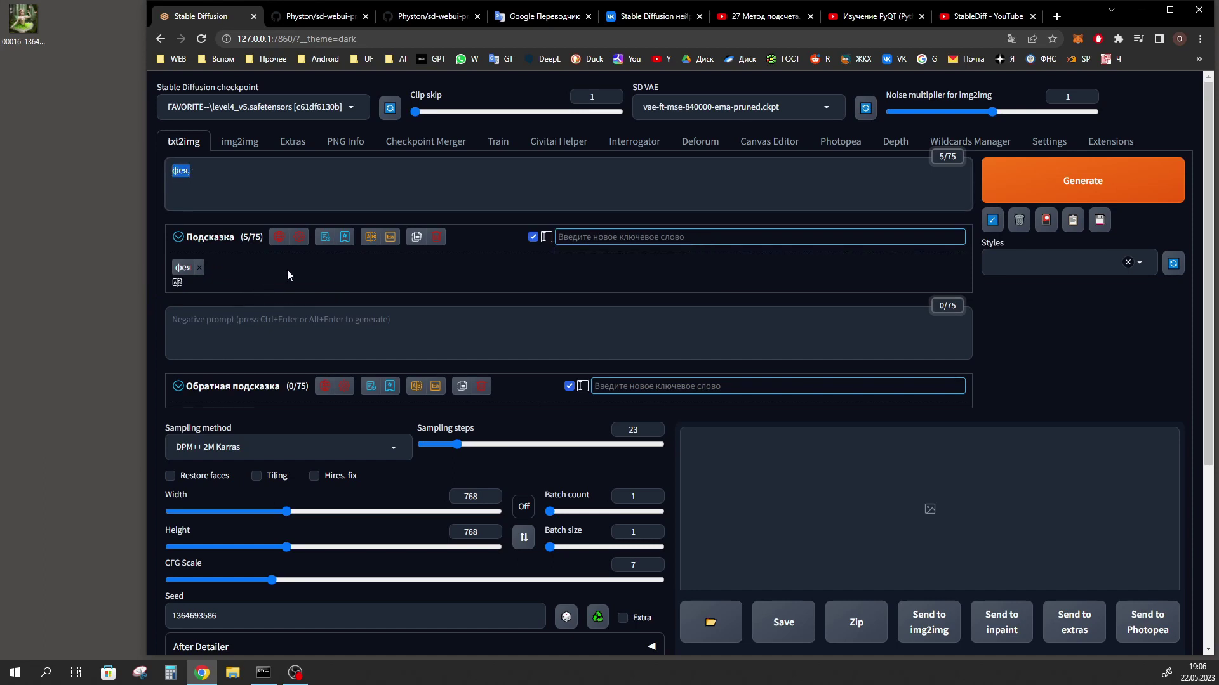
# Step: Enable automatic translation of newly entered prompt keywords into English
pyautogui.moveTo(297, 241)
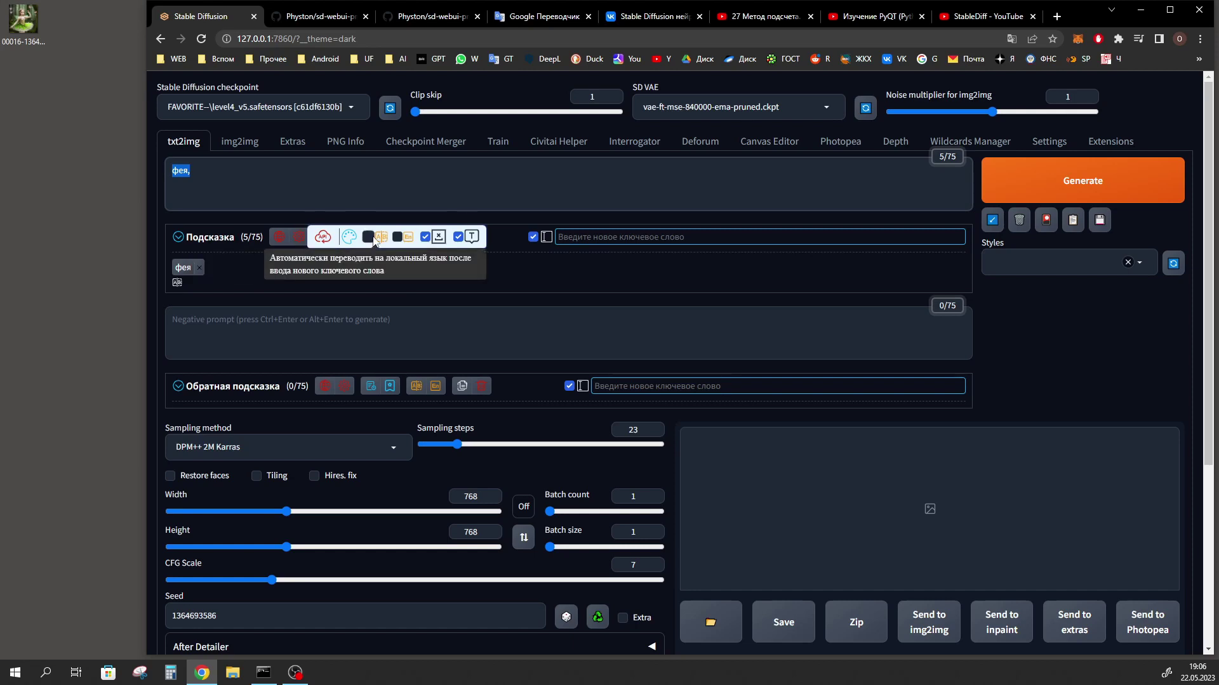
pyautogui.click(398, 238)
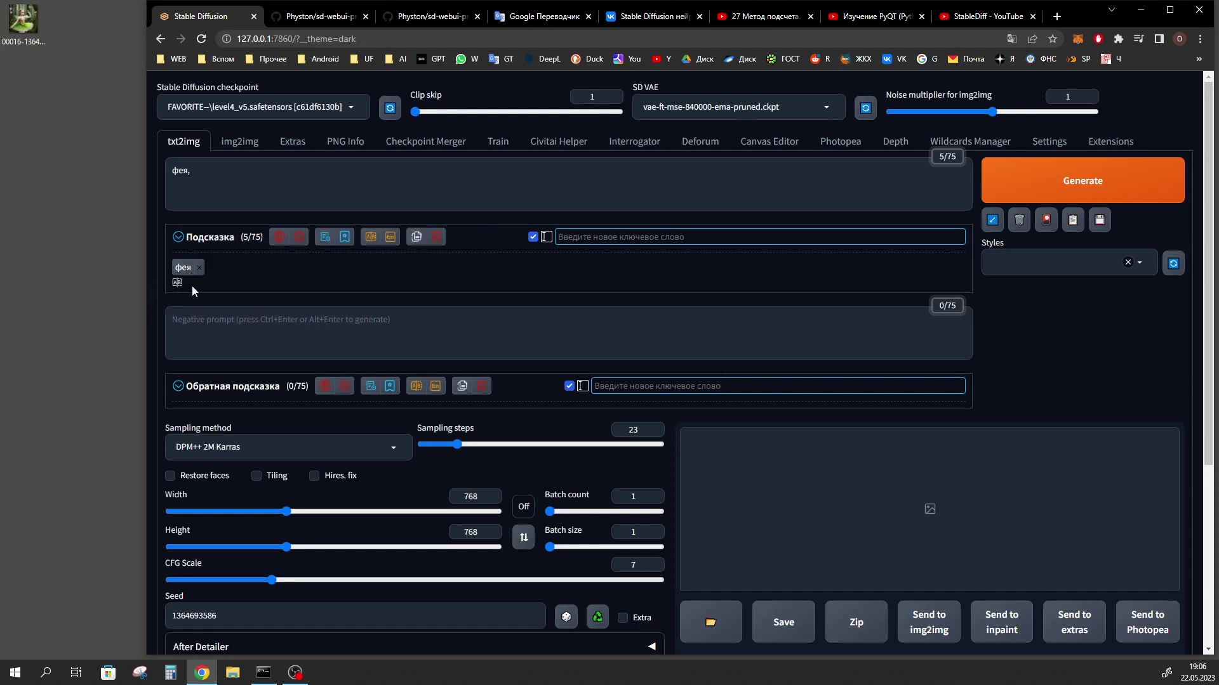
pyautogui.moveTo(371, 236)
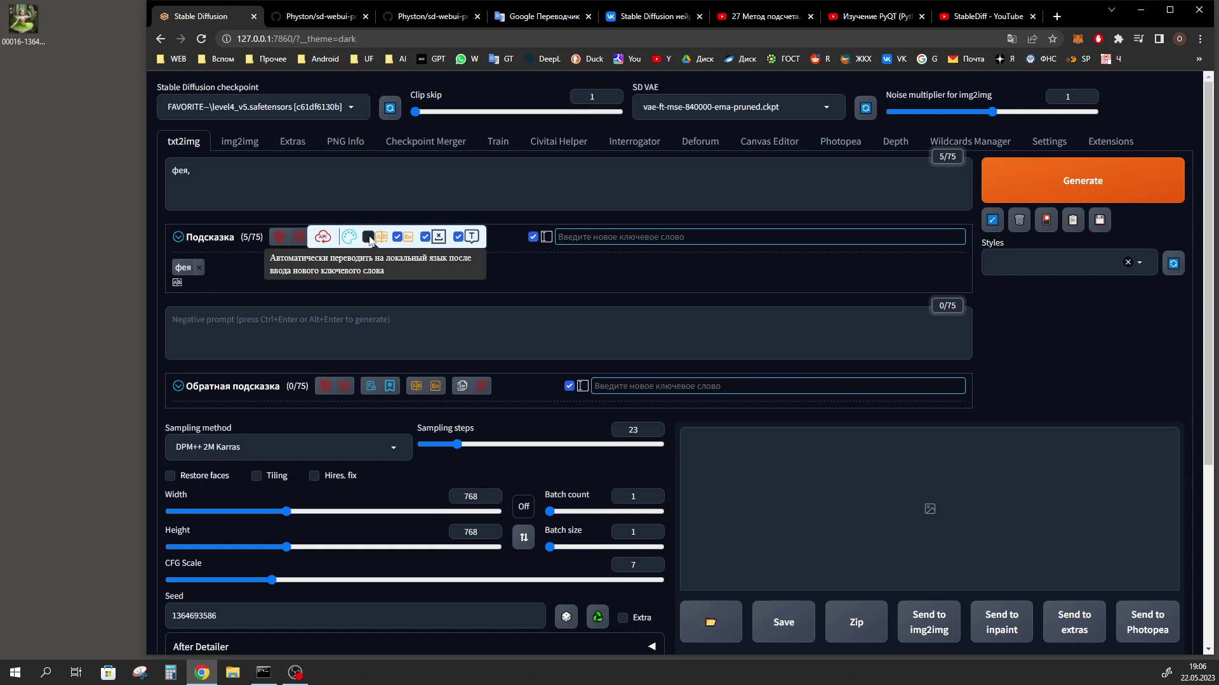
# Step: Add the keyword "фея" again with automatic translation and delete the untranslated "фея" keyword from the positive prompt
pyautogui.click(573, 239)
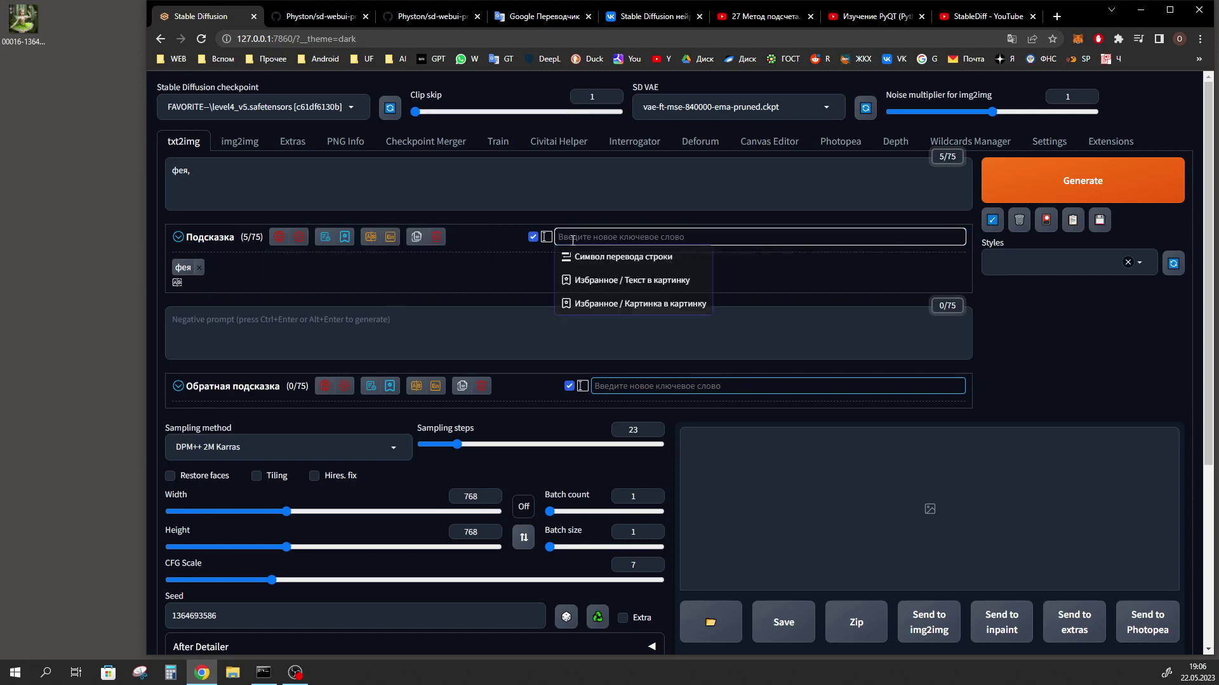
pyautogui.write('фея')
pyautogui.press('Return')
pyautogui.moveTo(238, 283); pyautogui.dragTo(225, 285)
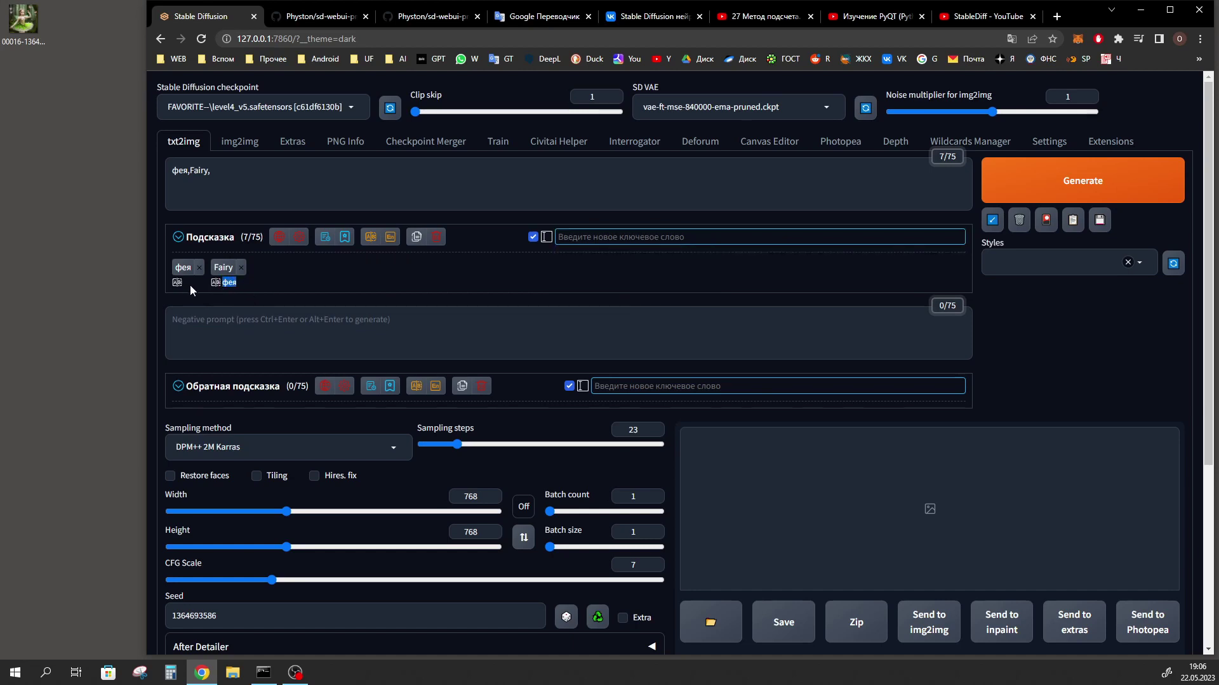
pyautogui.moveTo(200, 273)
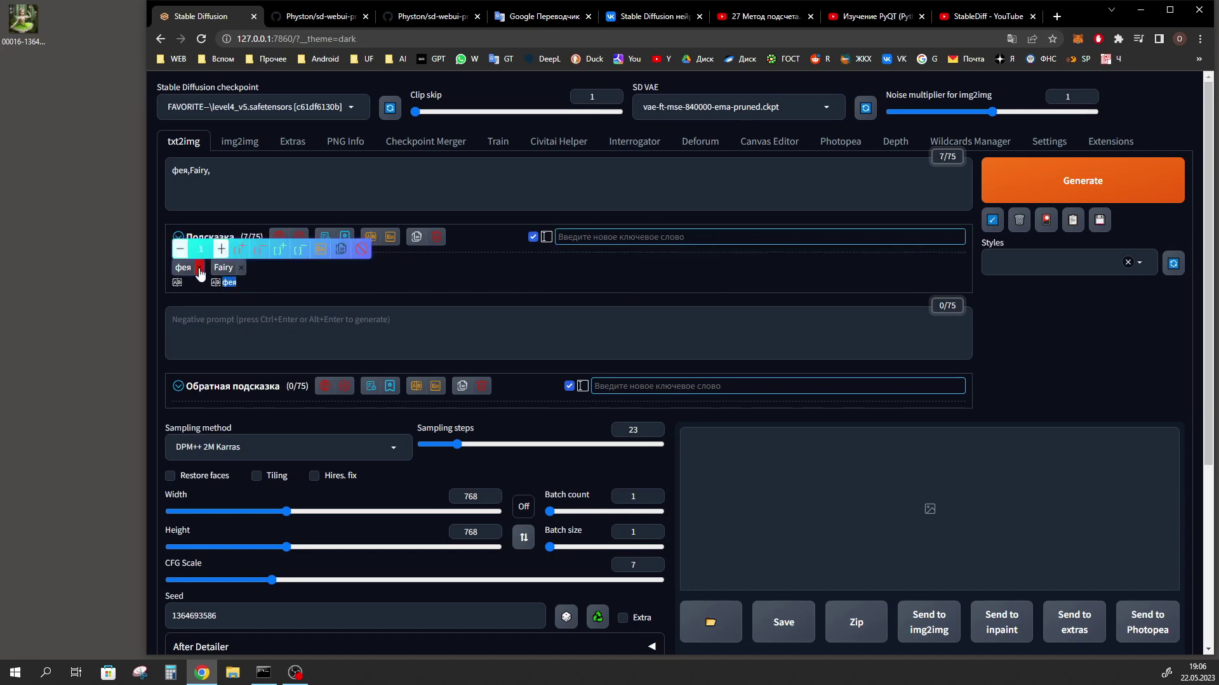
pyautogui.click(200, 273)
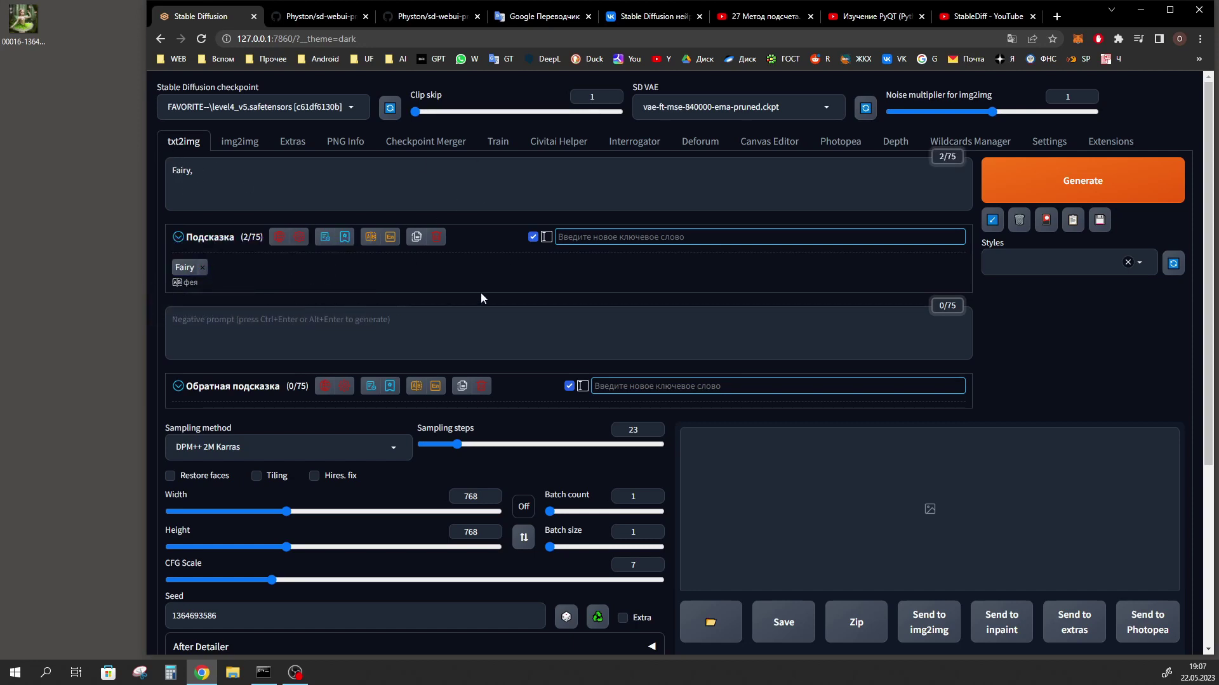
# Step: Add the keyword "в сказочном лесу" to the positive prompt while its standard text box is temporarily hidden
pyautogui.click(534, 237)
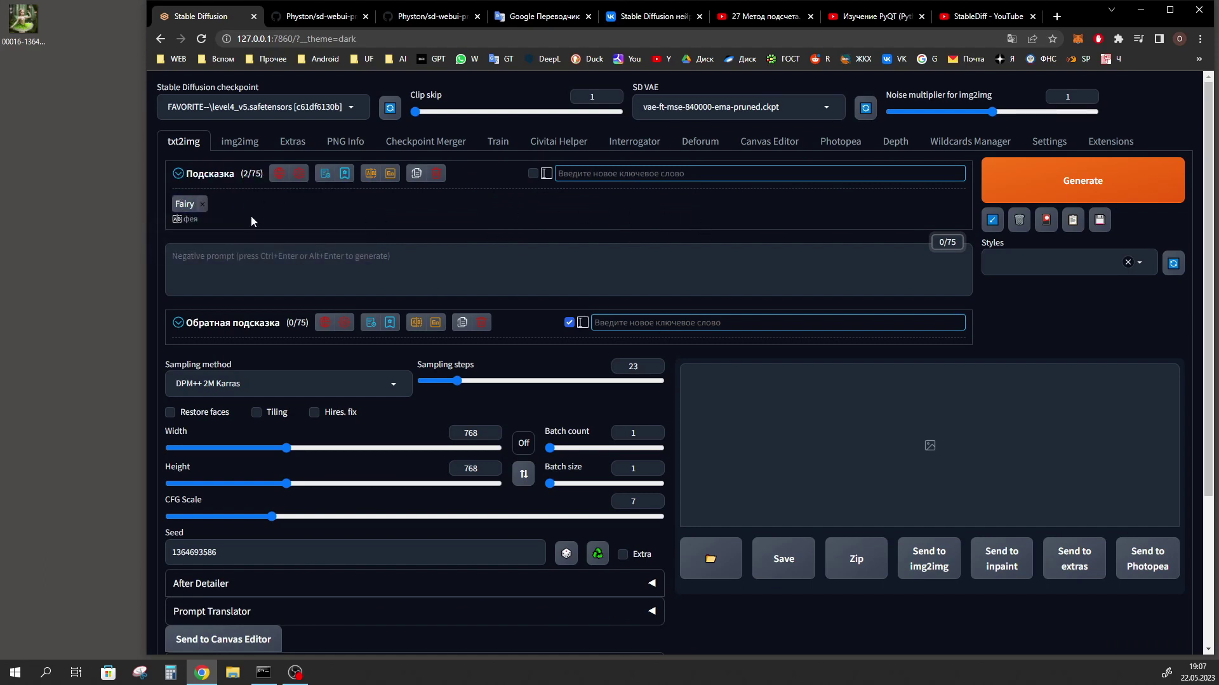
pyautogui.click(571, 171)
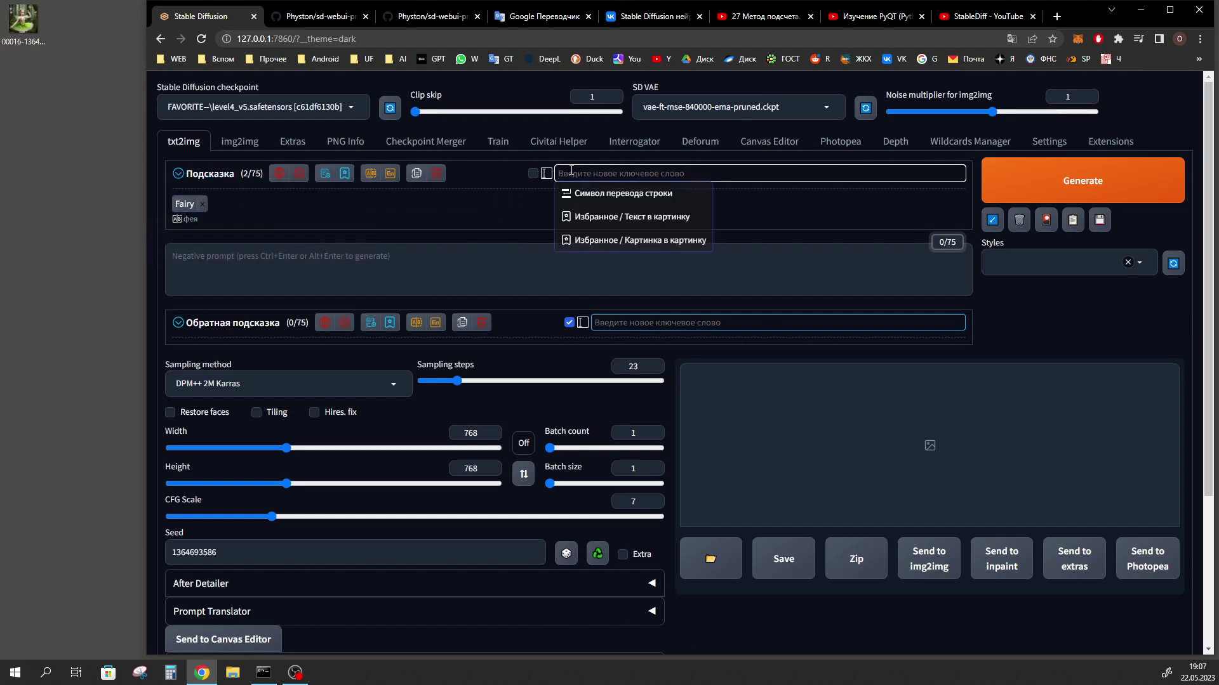
pyautogui.write('в сказочном лесу')
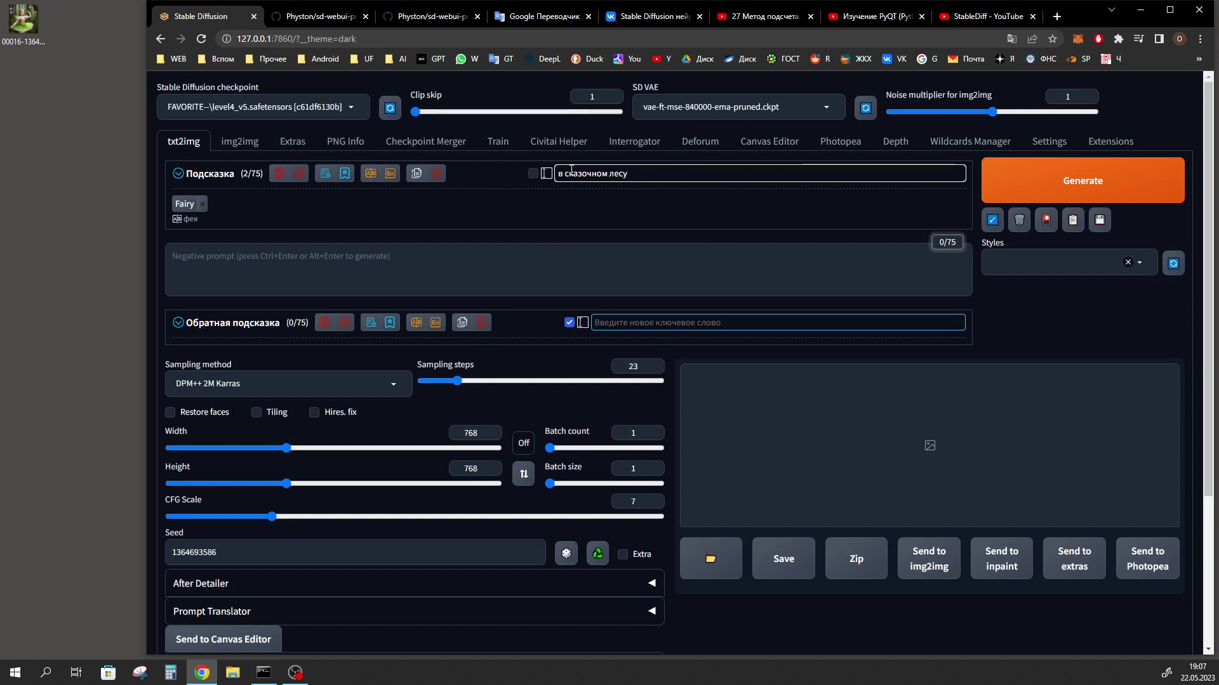
pyautogui.press('Return')
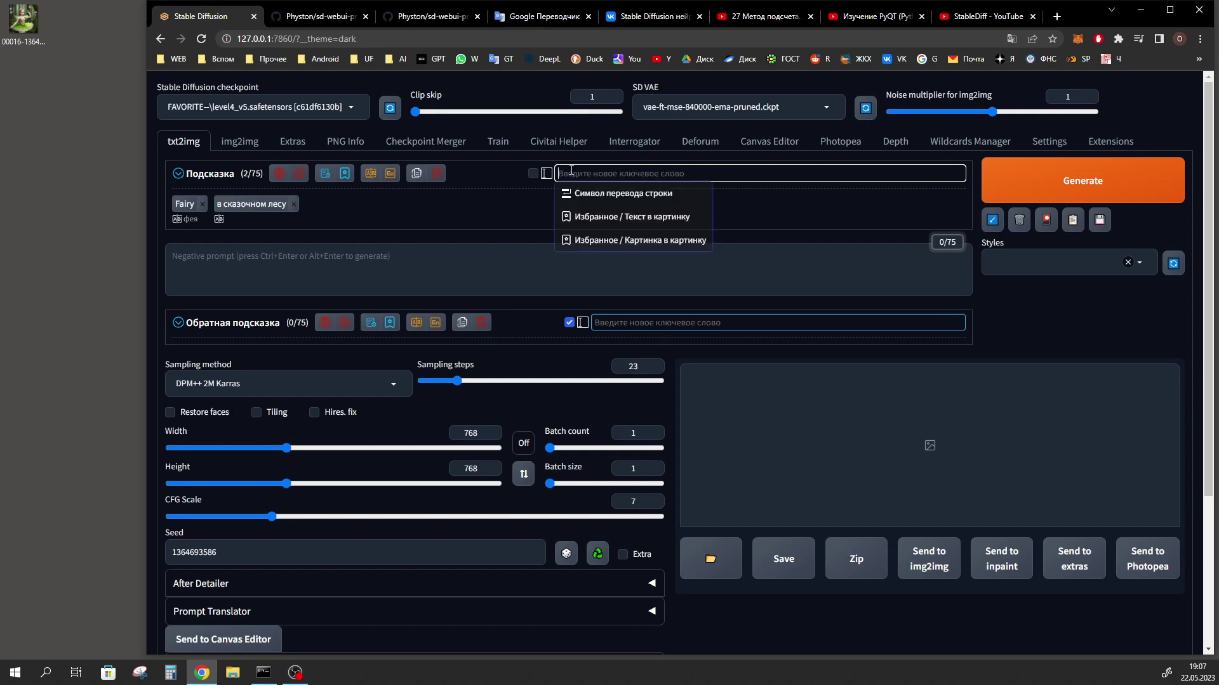
pyautogui.click(534, 173)
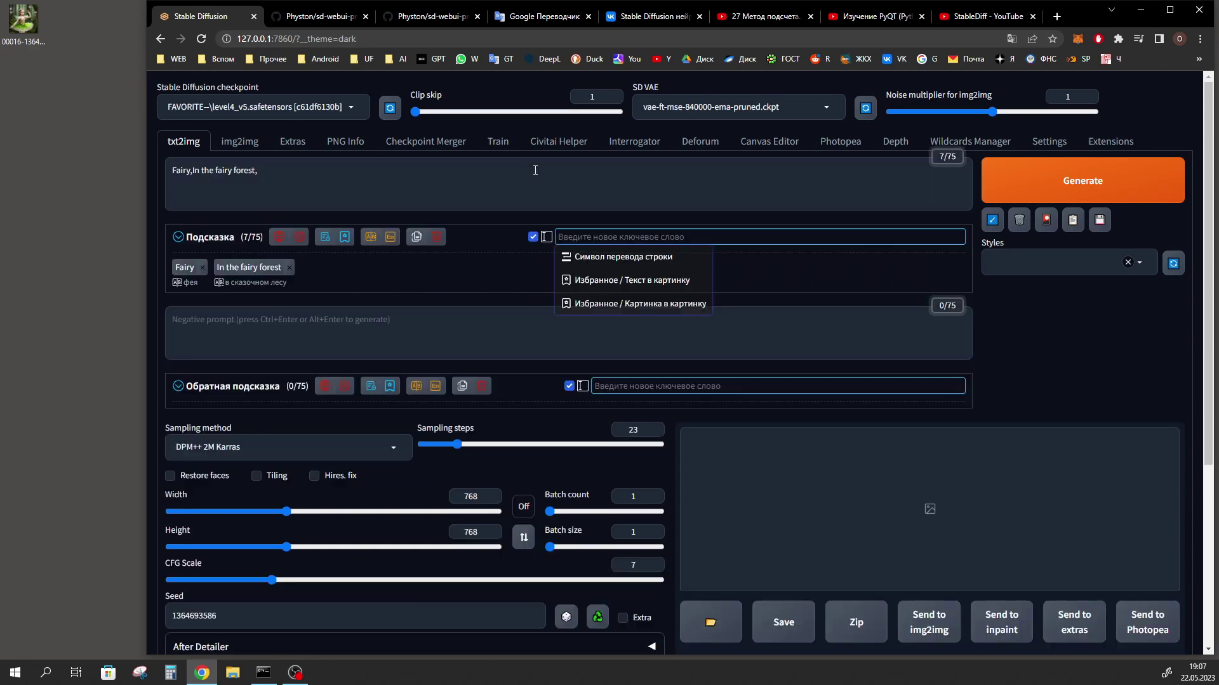
# Step: Add the keywords "светлячки" and "бабочки" to the positive prompt, and translate the "светлячки" keyword into English
pyautogui.click(612, 240)
pyautogui.write('светлячки')
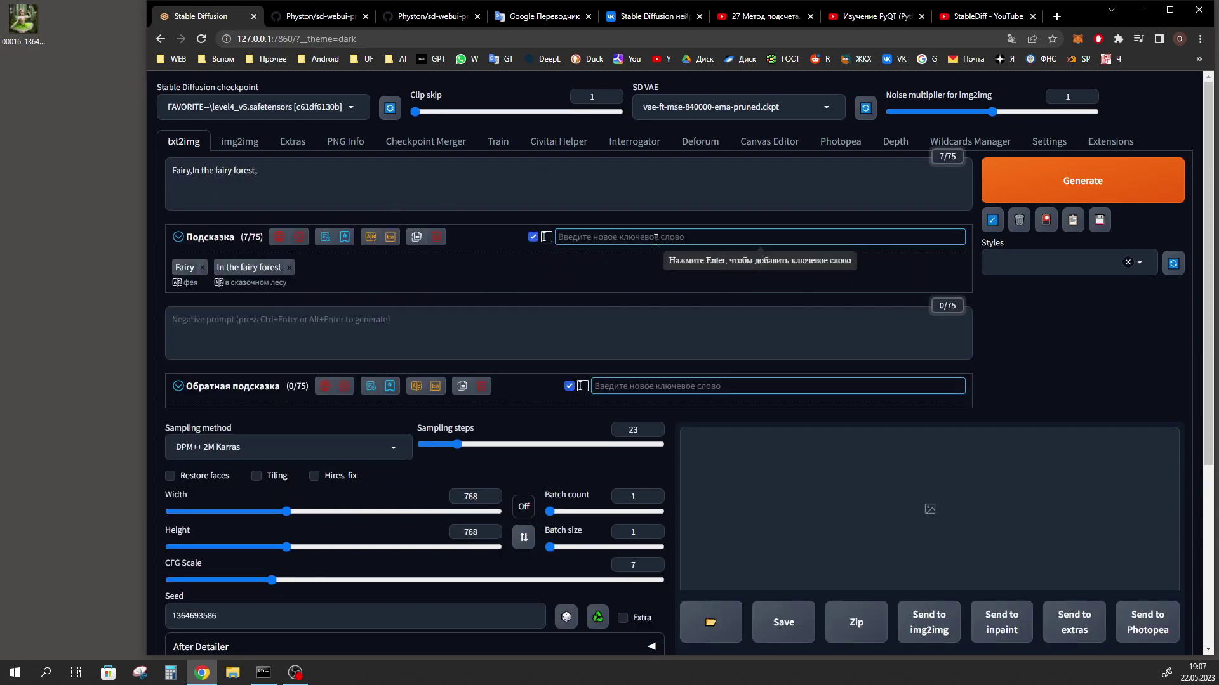
pyautogui.press('Return')
pyautogui.write('бабочки')
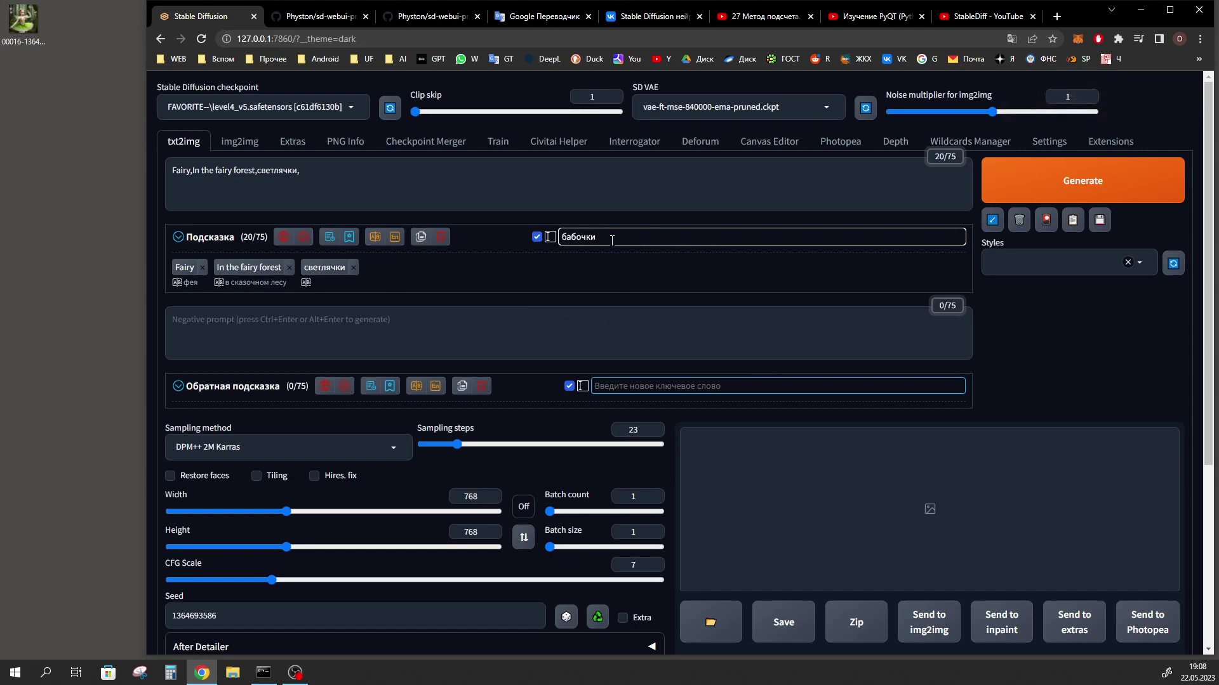
pyautogui.press('Return')
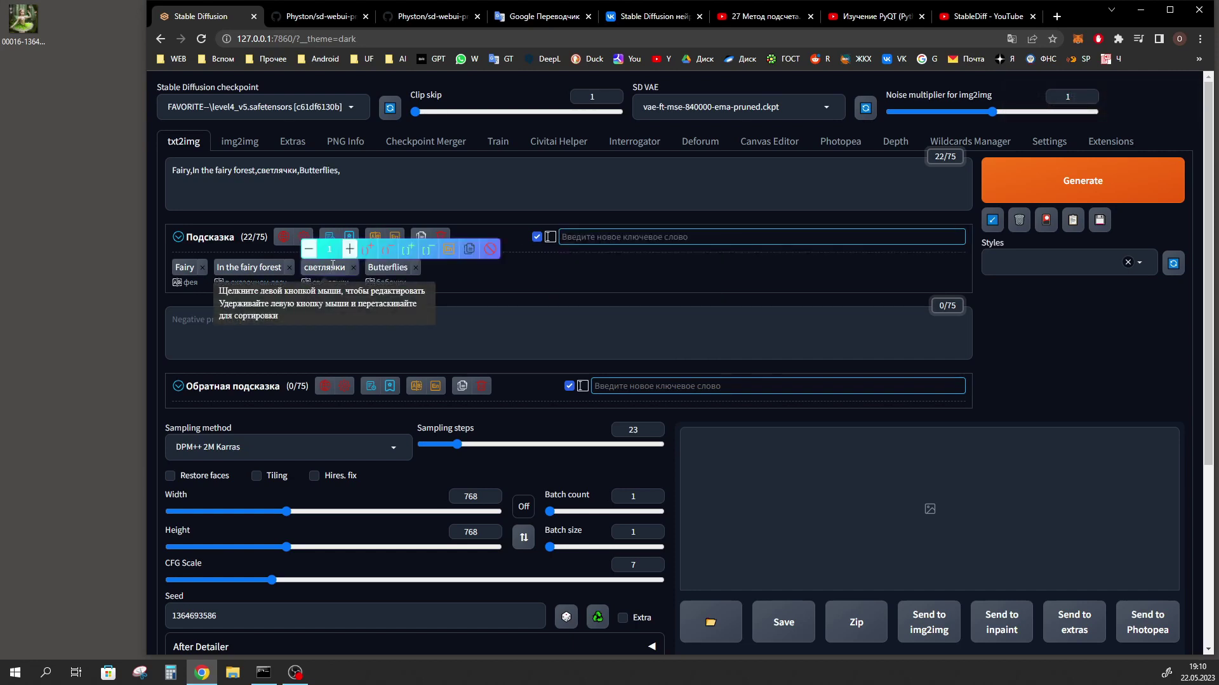
pyautogui.click(333, 266)
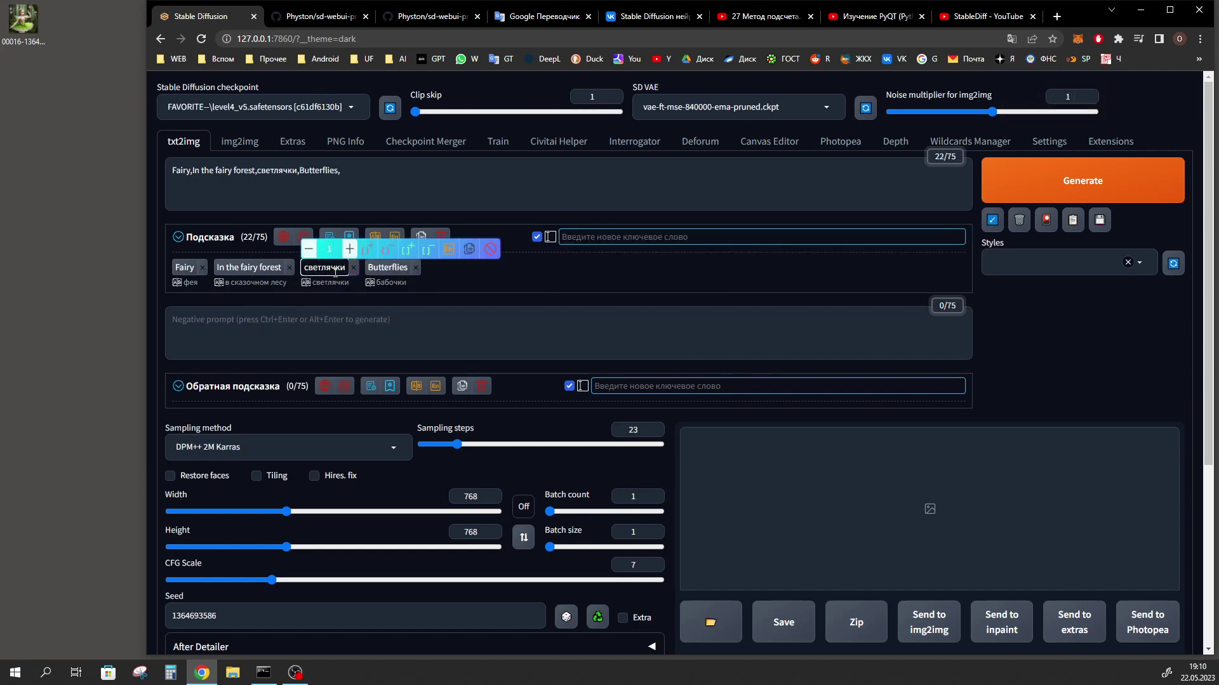
pyautogui.click(451, 252)
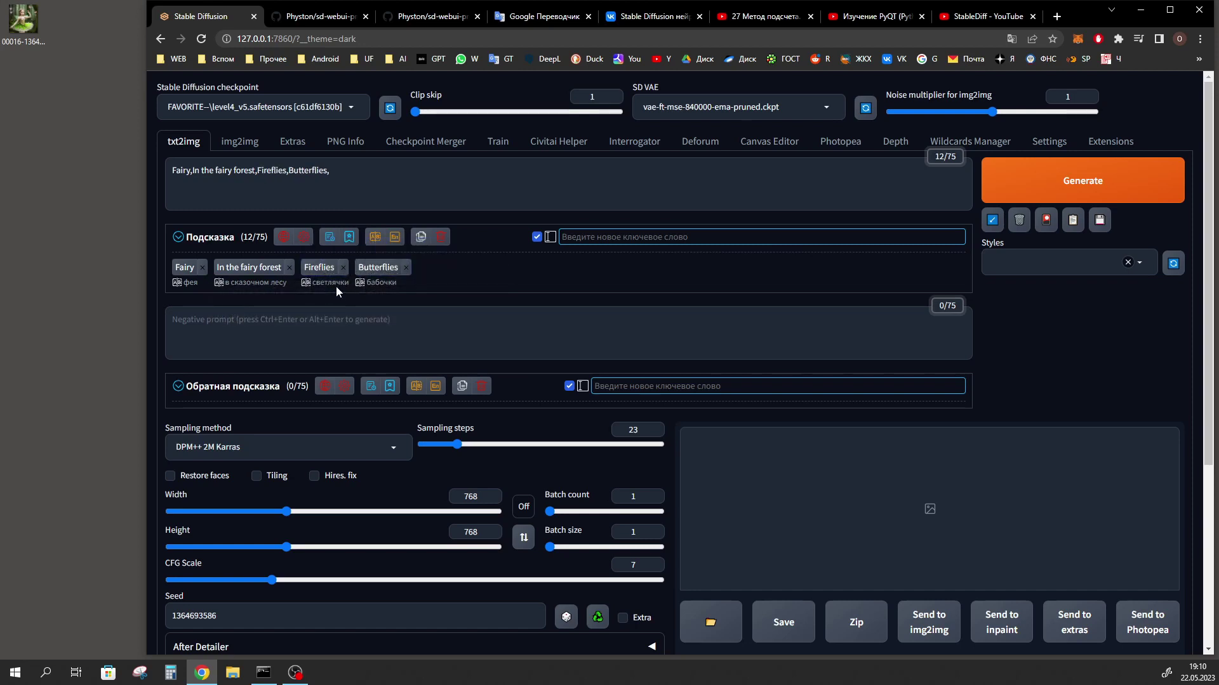
# Step: Try strengthening and weakening the "Fireflies" keyword in the positive prompt with round and square brackets
pyautogui.moveTo(324, 267)
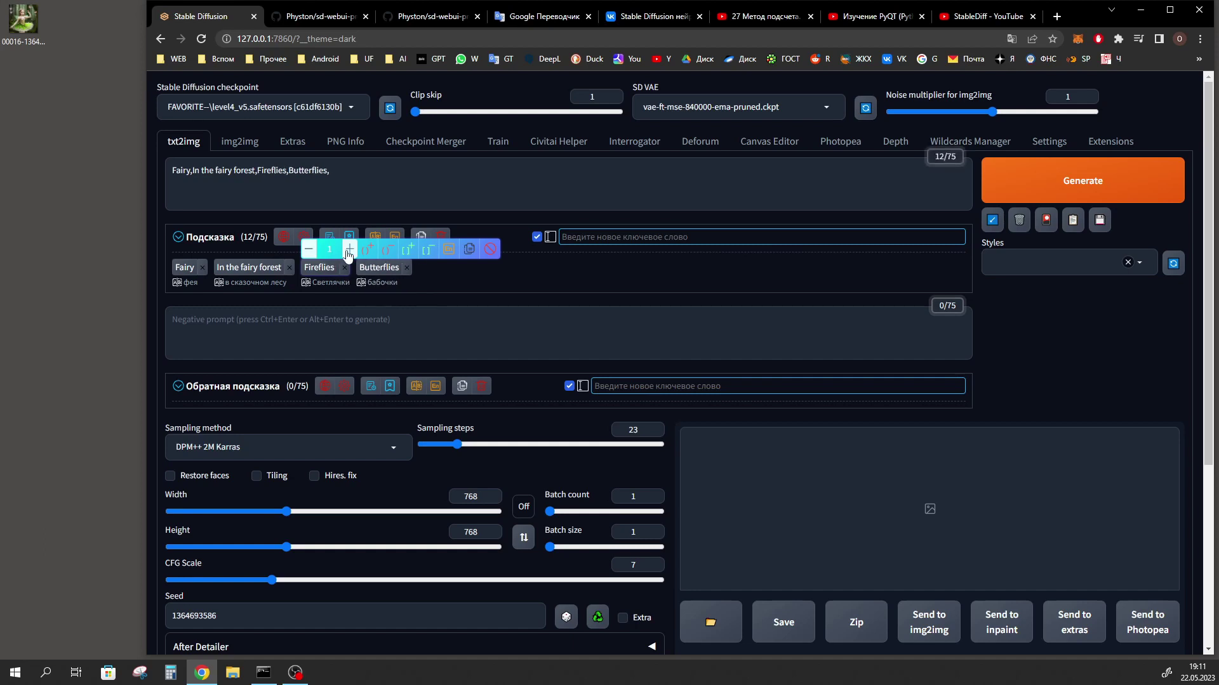
pyautogui.click(369, 253)
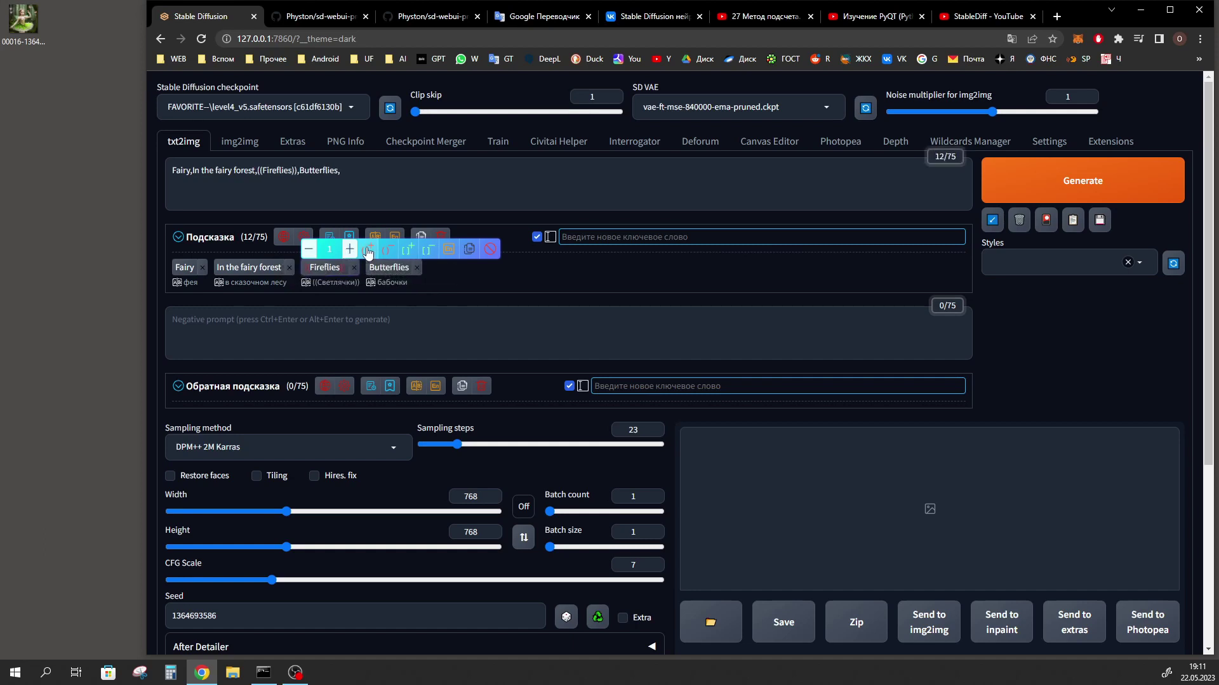
pyautogui.click(409, 251)
pyautogui.click(407, 253)
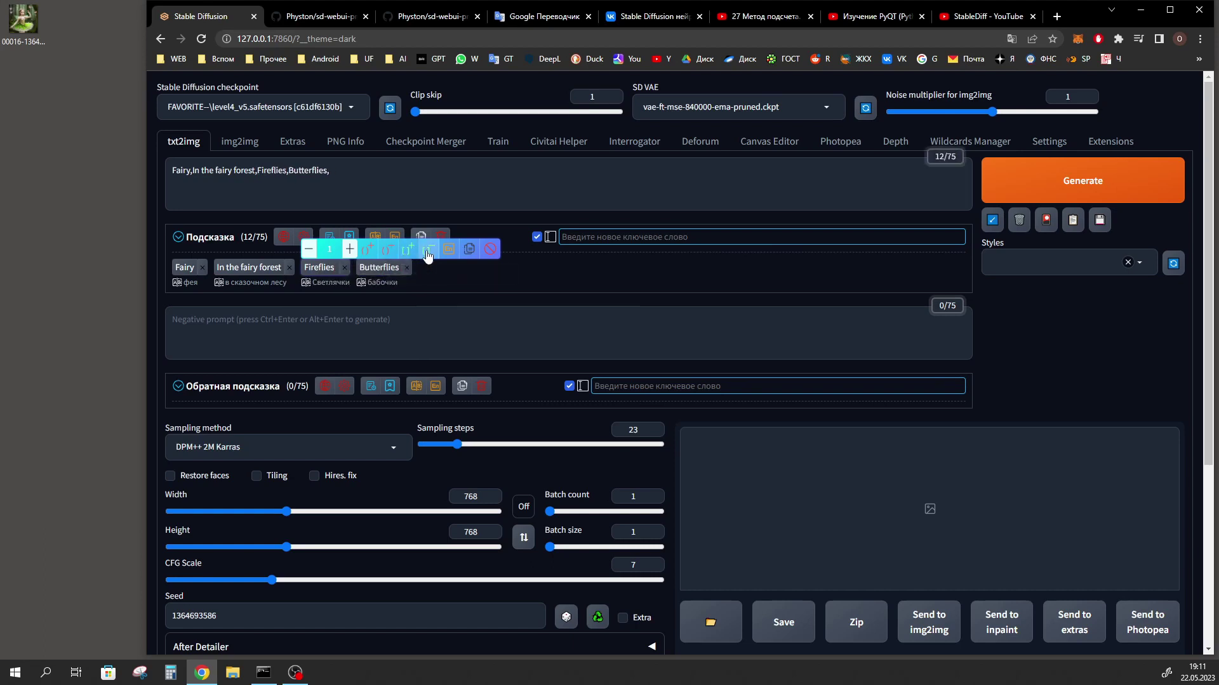
# Step: Copy the "Fireflies" keyword to the clipboard and disable it in the positive prompt
pyautogui.click(469, 250)
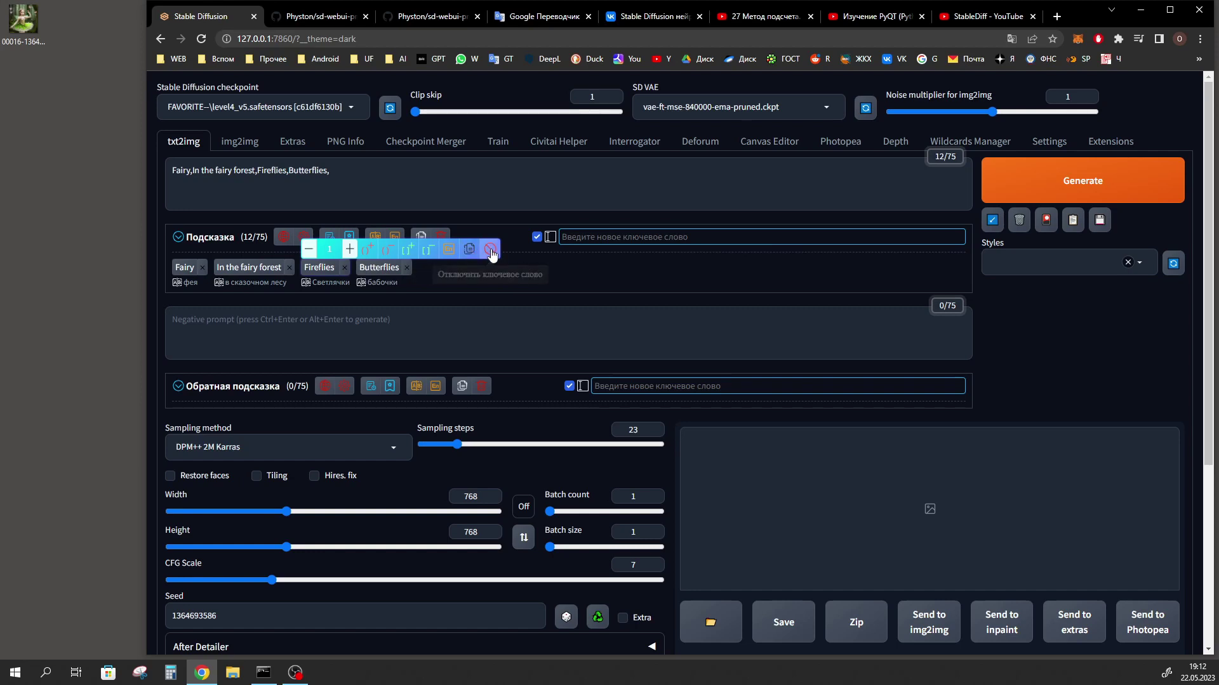
pyautogui.click(490, 251)
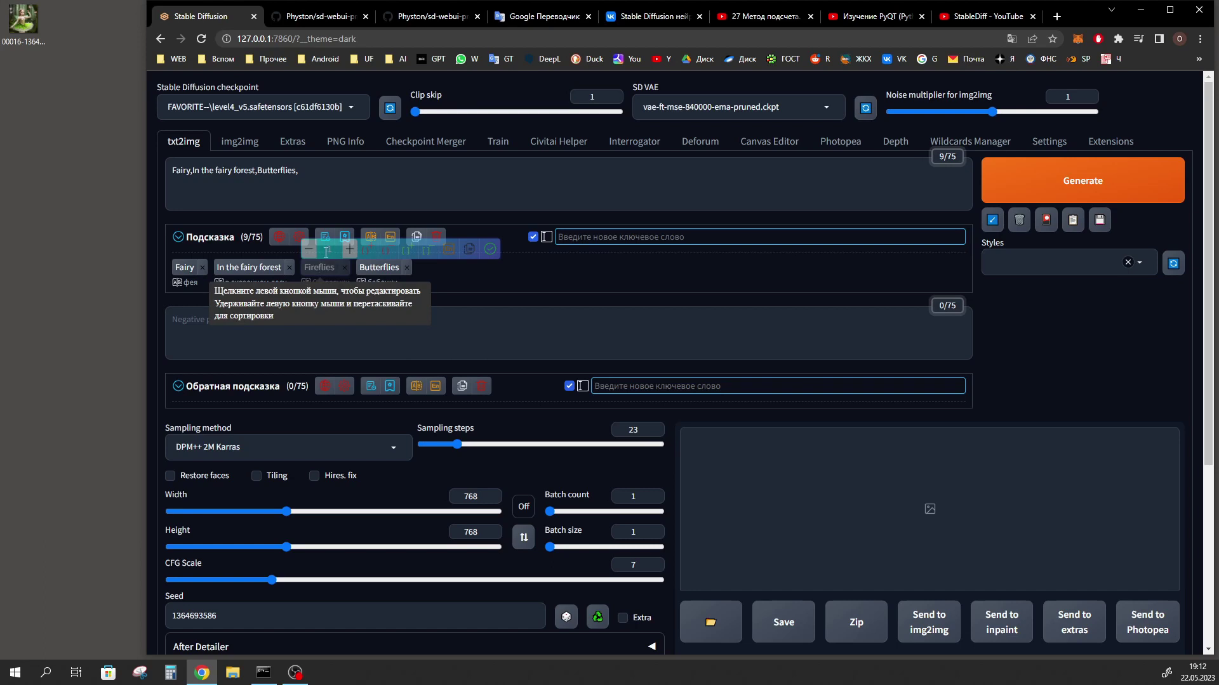
# Step: Move the "Butterflies" keyword ahead of "In the fairy forest" and back behind it, and generate the image
pyautogui.moveTo(371, 262)
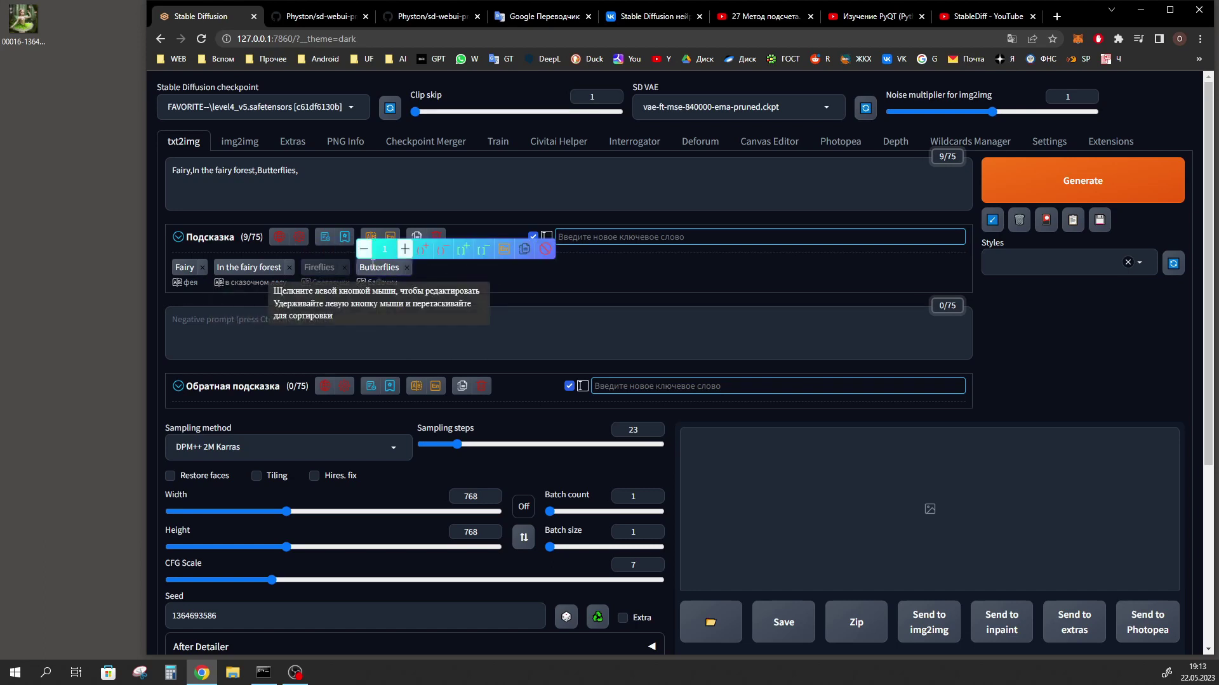
pyautogui.moveTo(383, 272); pyautogui.dragTo(240, 271)
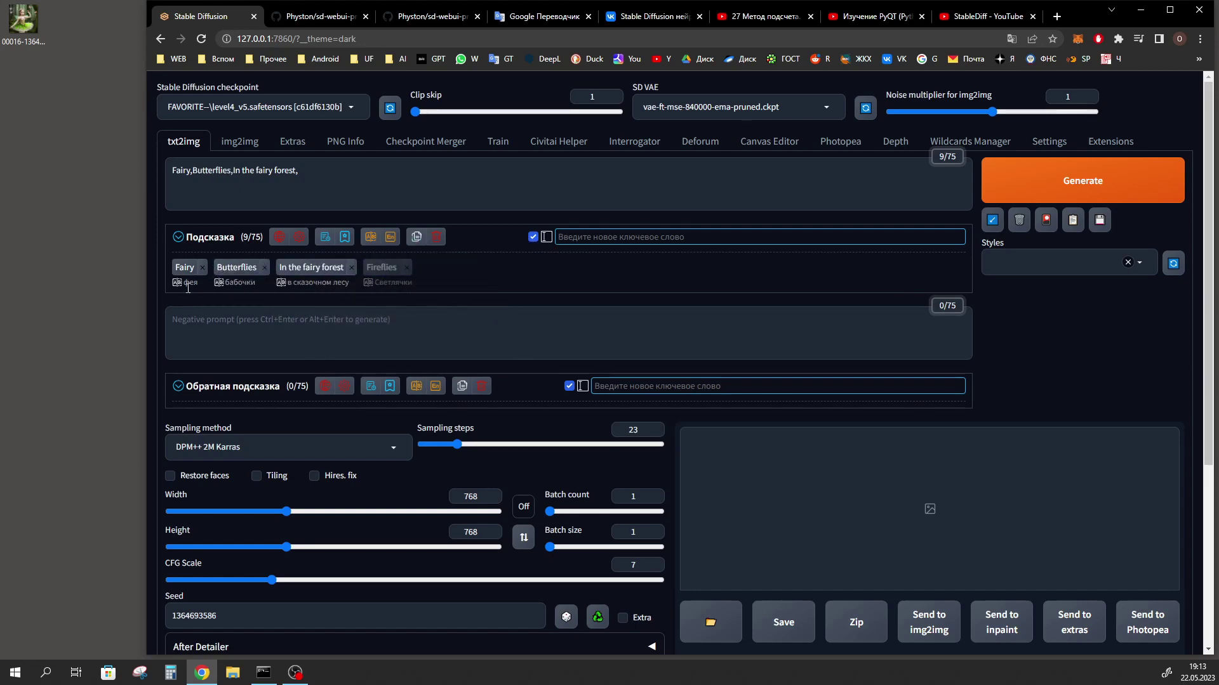
pyautogui.moveTo(241, 277)
pyautogui.moveTo(247, 273); pyautogui.dragTo(323, 270)
pyautogui.click(1042, 189)
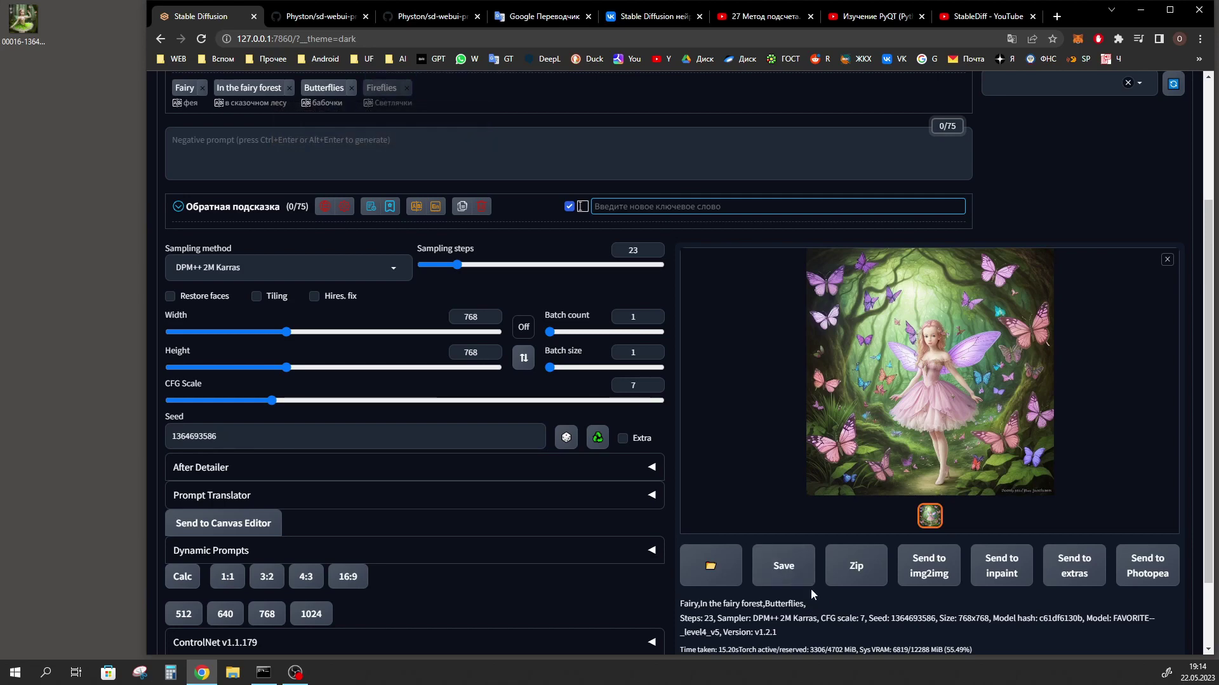
# Step: Re-enable the "Fireflies" keyword, generate the image again and highlight that keyword in the generation info
pyautogui.scroll(2, 813, 590)
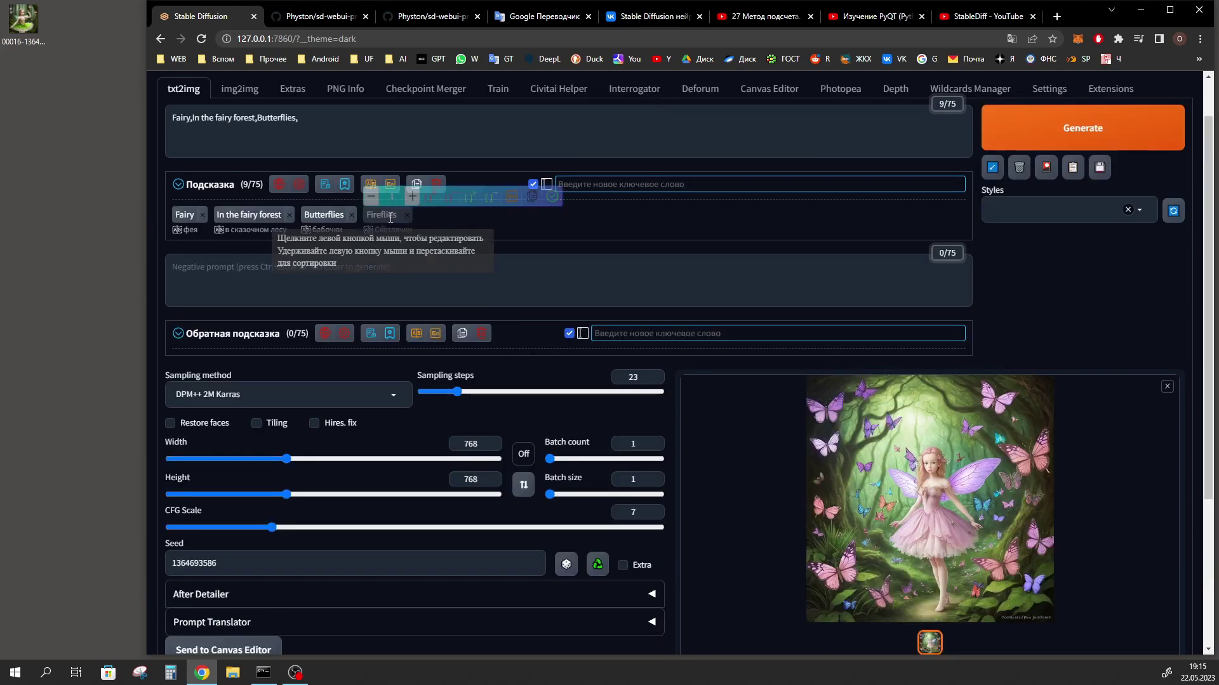
pyautogui.click(551, 201)
pyautogui.hotkey('ctrl', 'Return')
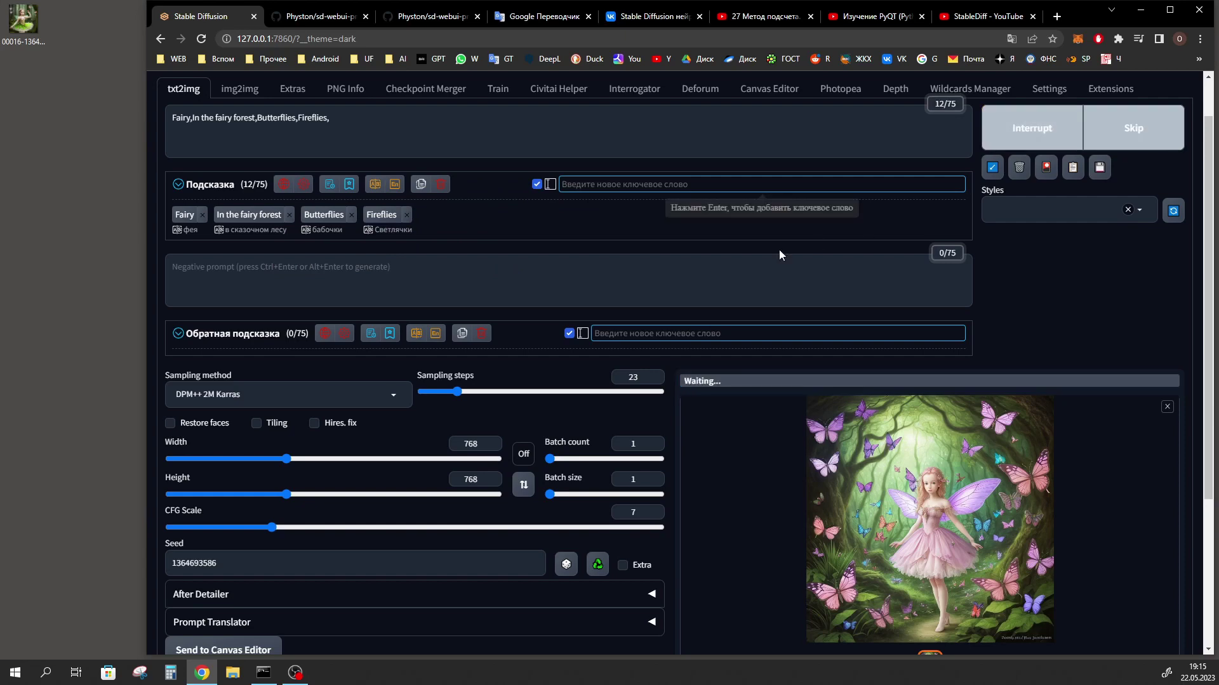
pyautogui.scroll(-2, 682, 237)
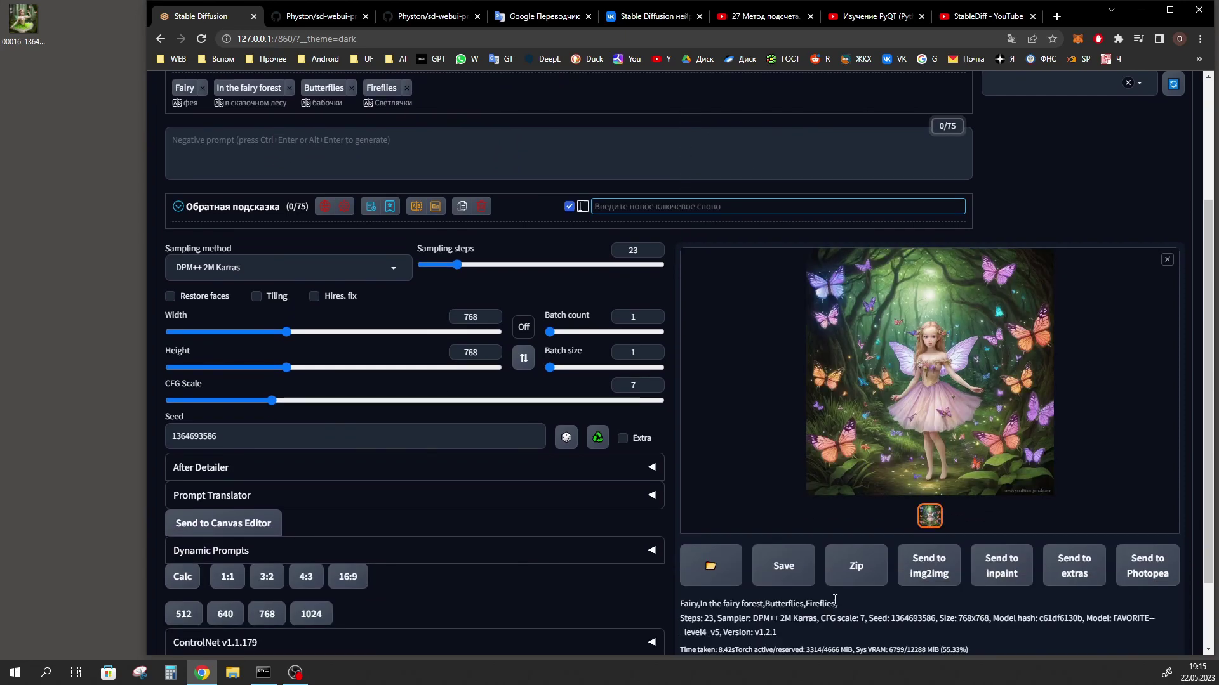
pyautogui.moveTo(838, 603); pyautogui.dragTo(805, 604)
pyautogui.scroll(3, 337, 304)
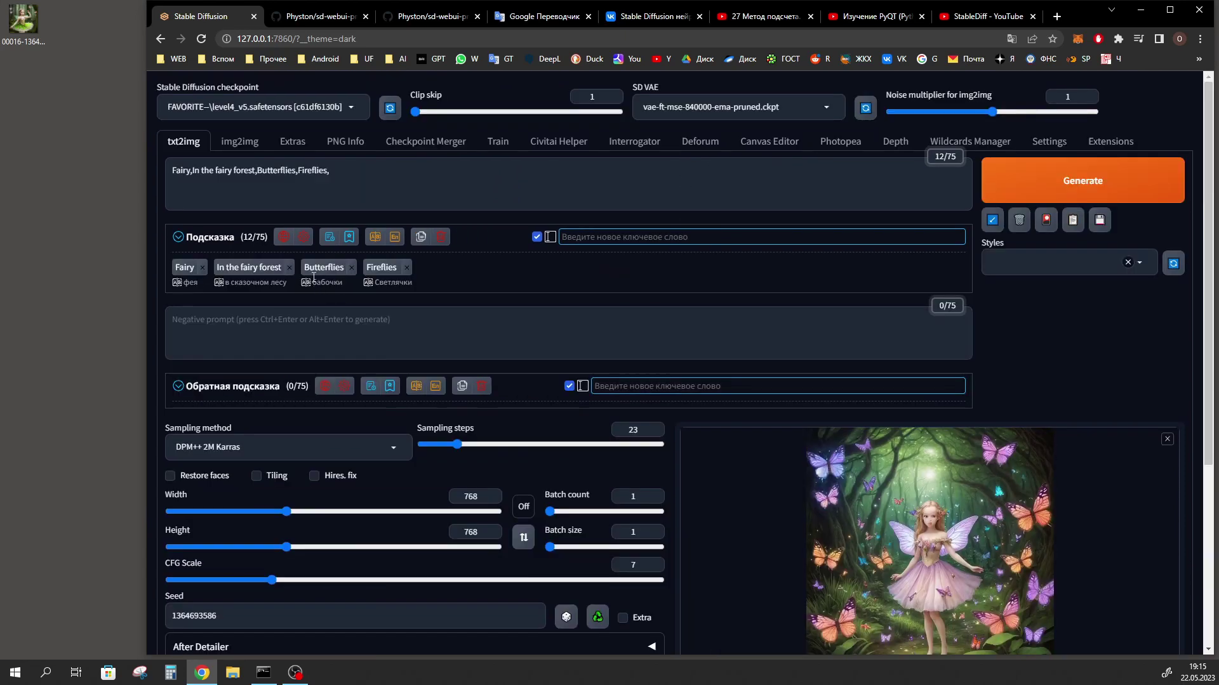
# Step: Enable the jiandan-shuaiqiang[Dark Theme] and hellostyle themes plus the "Move the keyword input box to the left" option for the prompt extension
pyautogui.moveTo(307, 238)
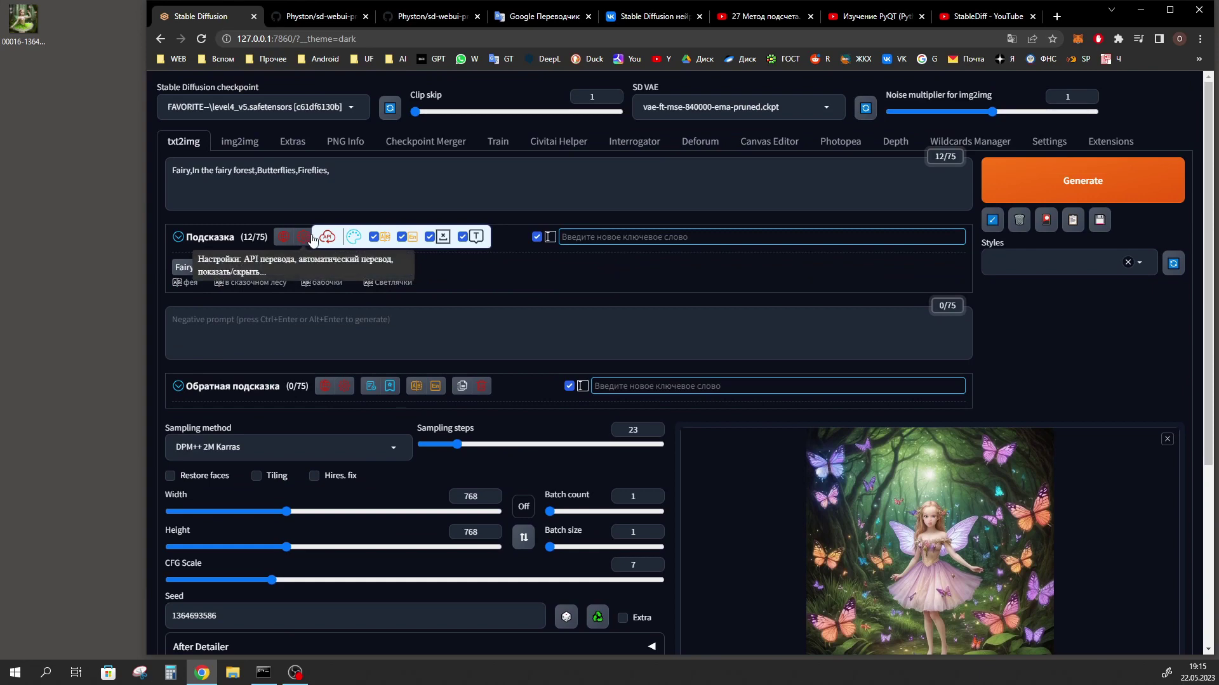
pyautogui.click(354, 238)
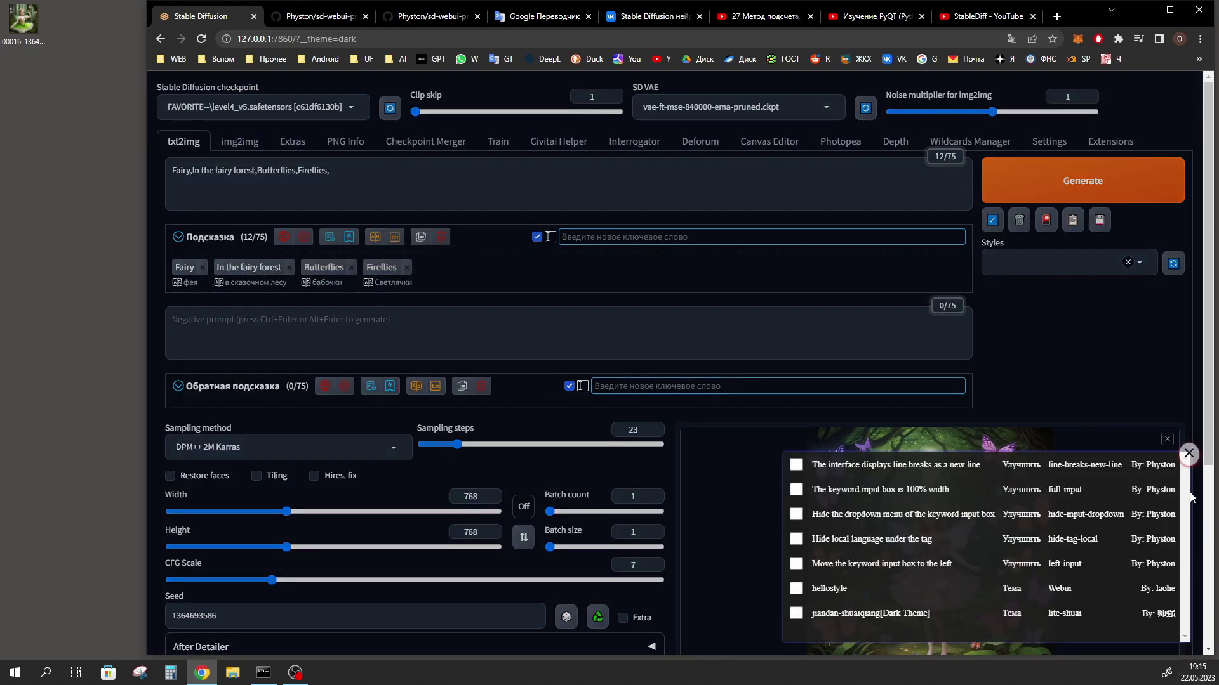
pyautogui.click(797, 616)
pyautogui.click(804, 591)
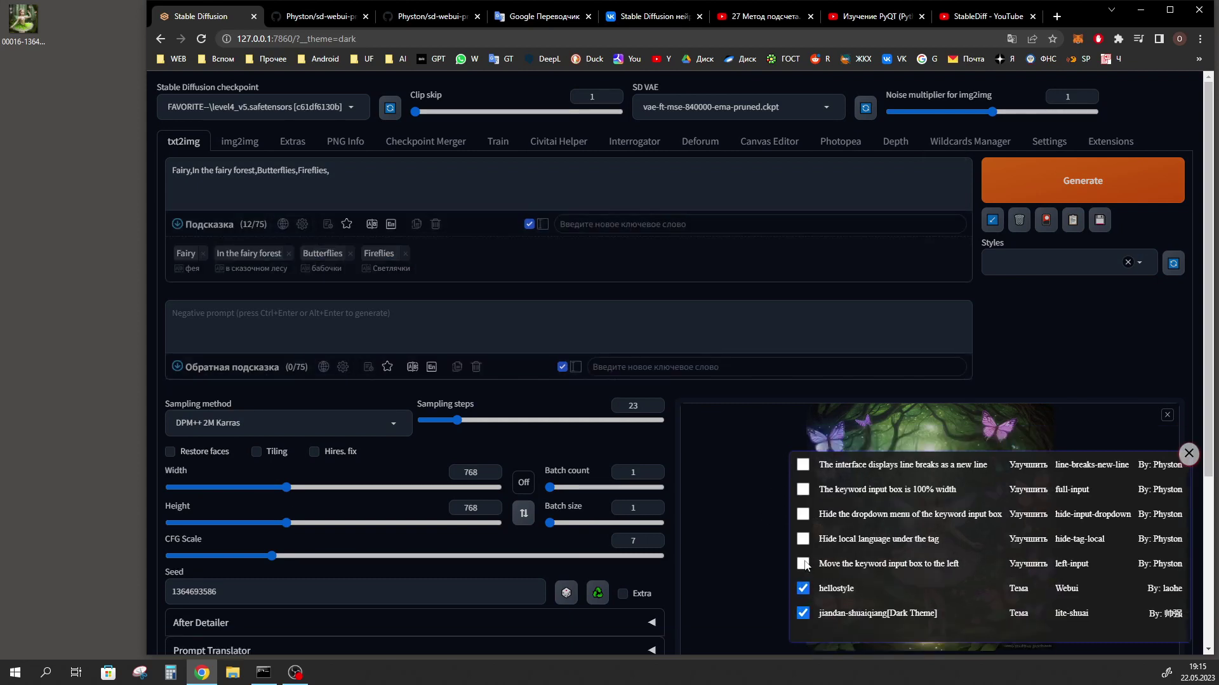
pyautogui.click(803, 564)
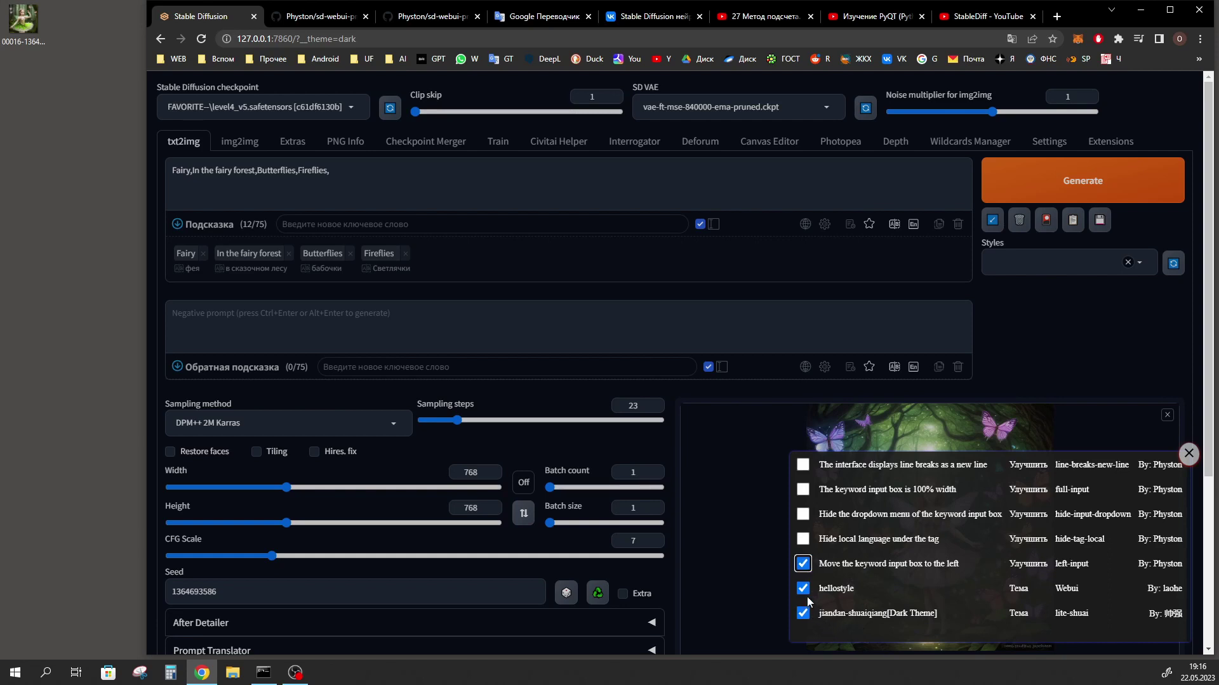
pyautogui.click(689, 233)
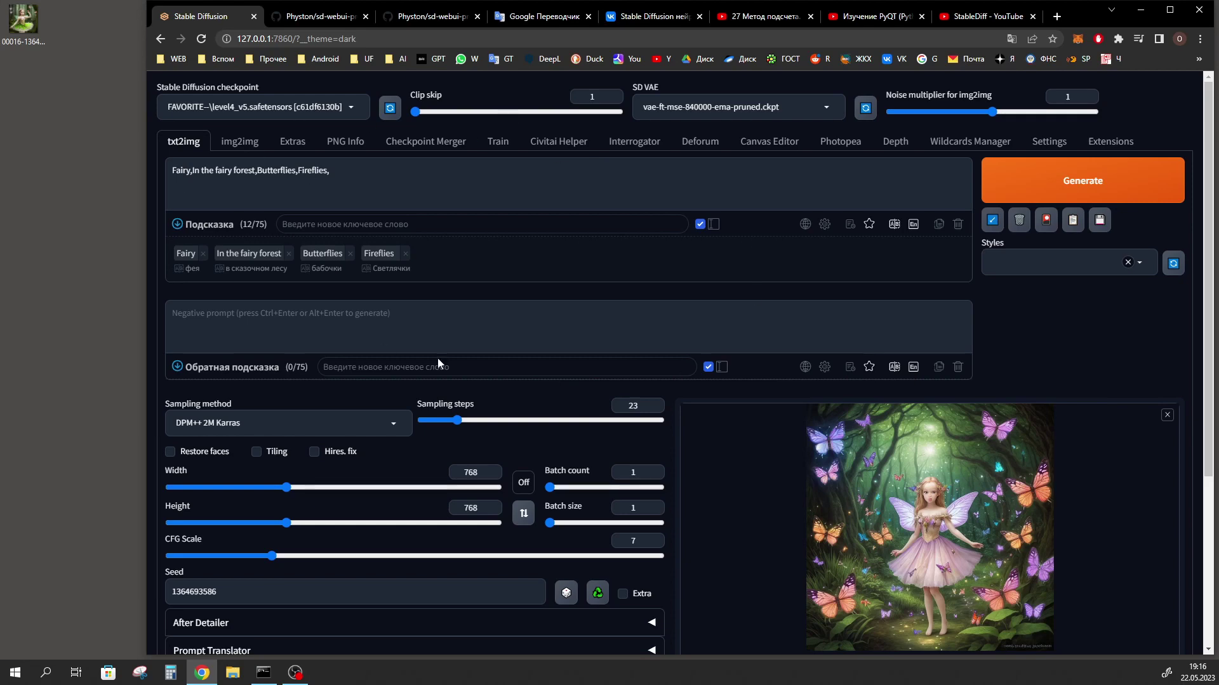
# Step: Temporarily hide the standard text boxes of the positive and negative prompts, and show the positive one again
pyautogui.click(700, 224)
pyautogui.click(708, 314)
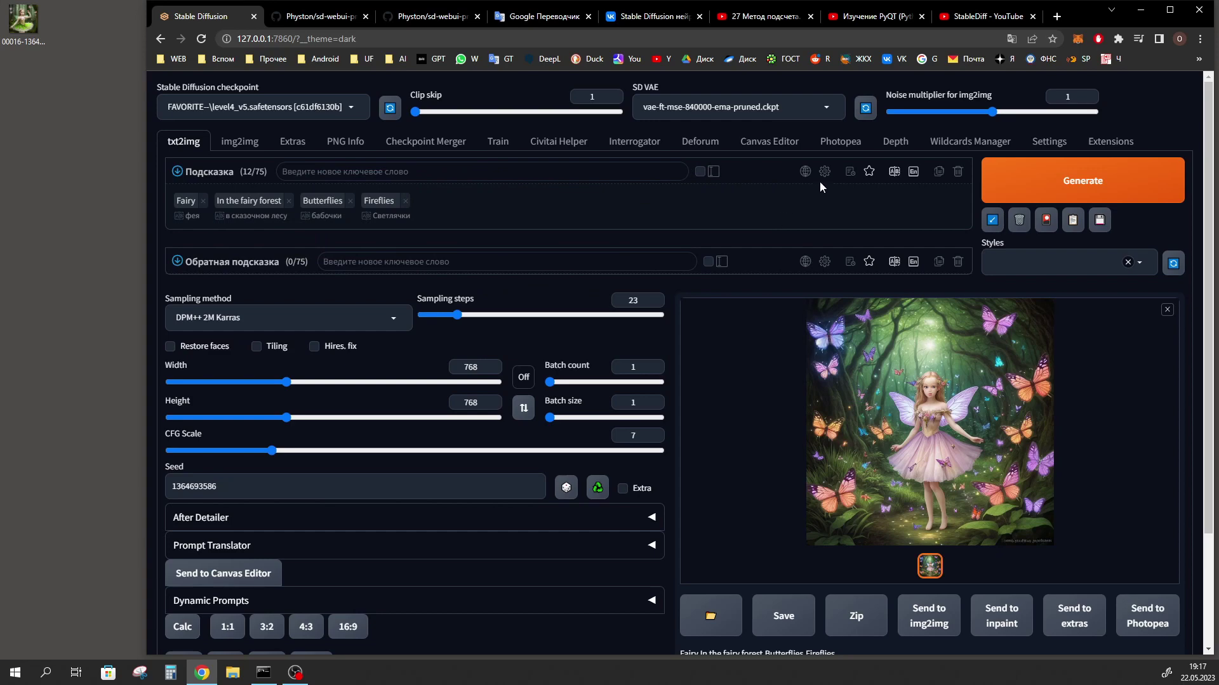
pyautogui.click(700, 171)
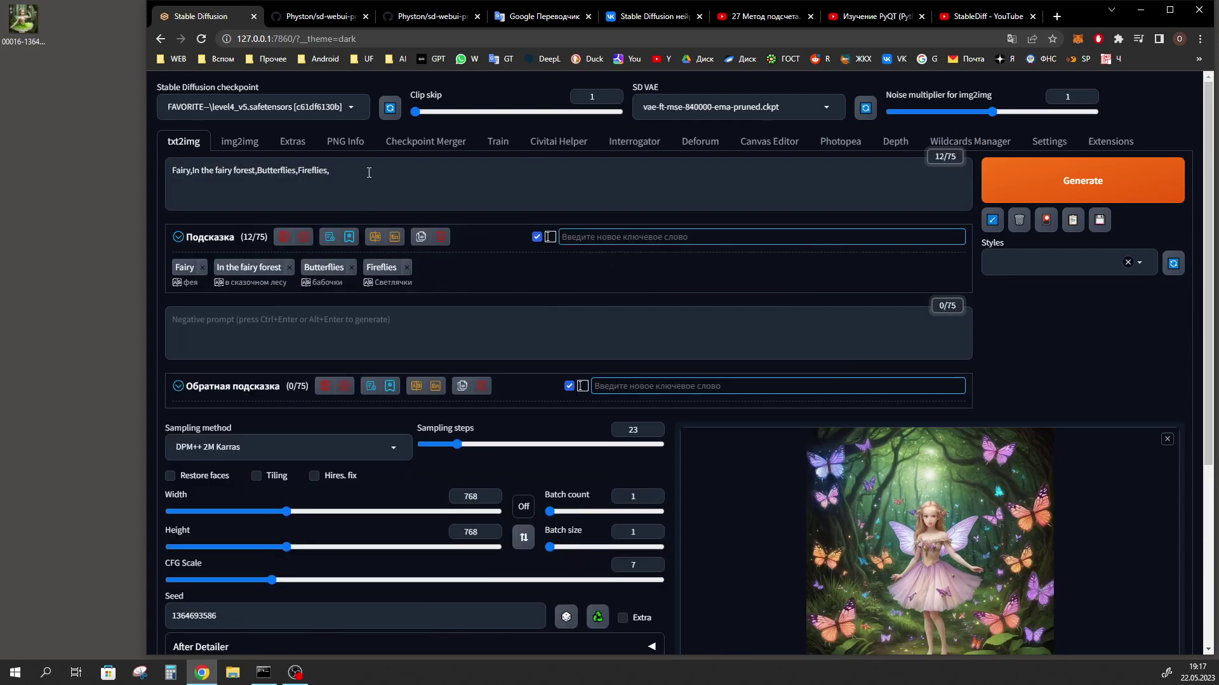
pyautogui.moveTo(330, 237)
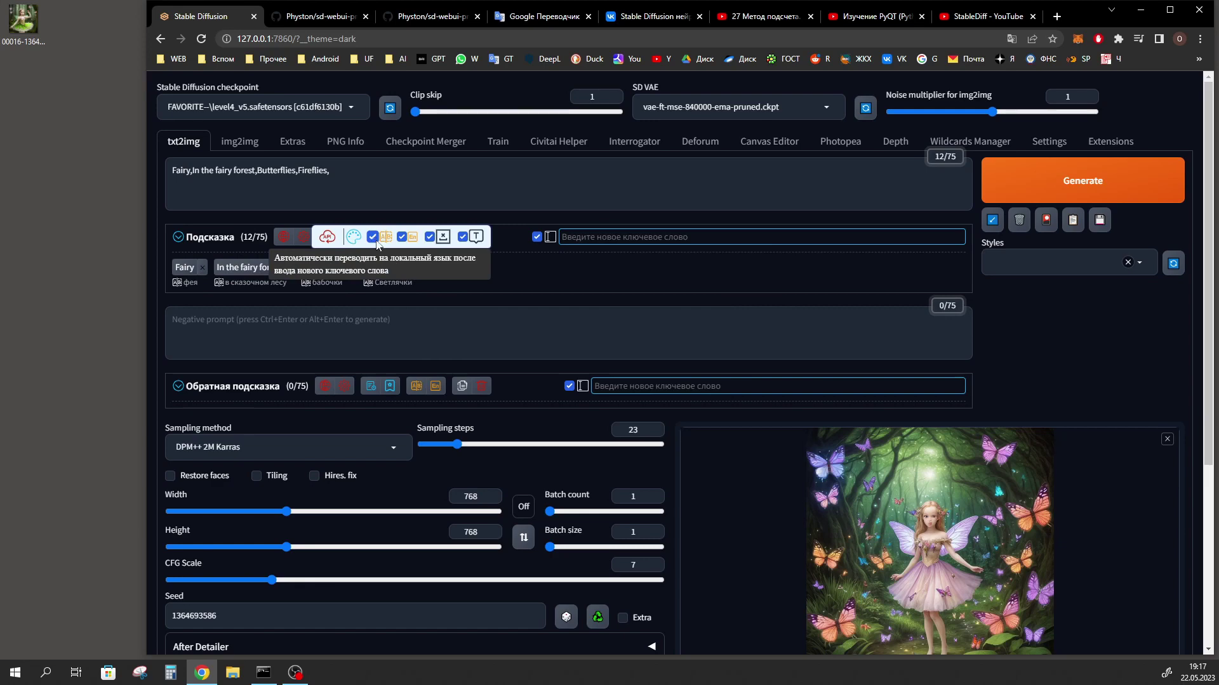
pyautogui.click(430, 239)
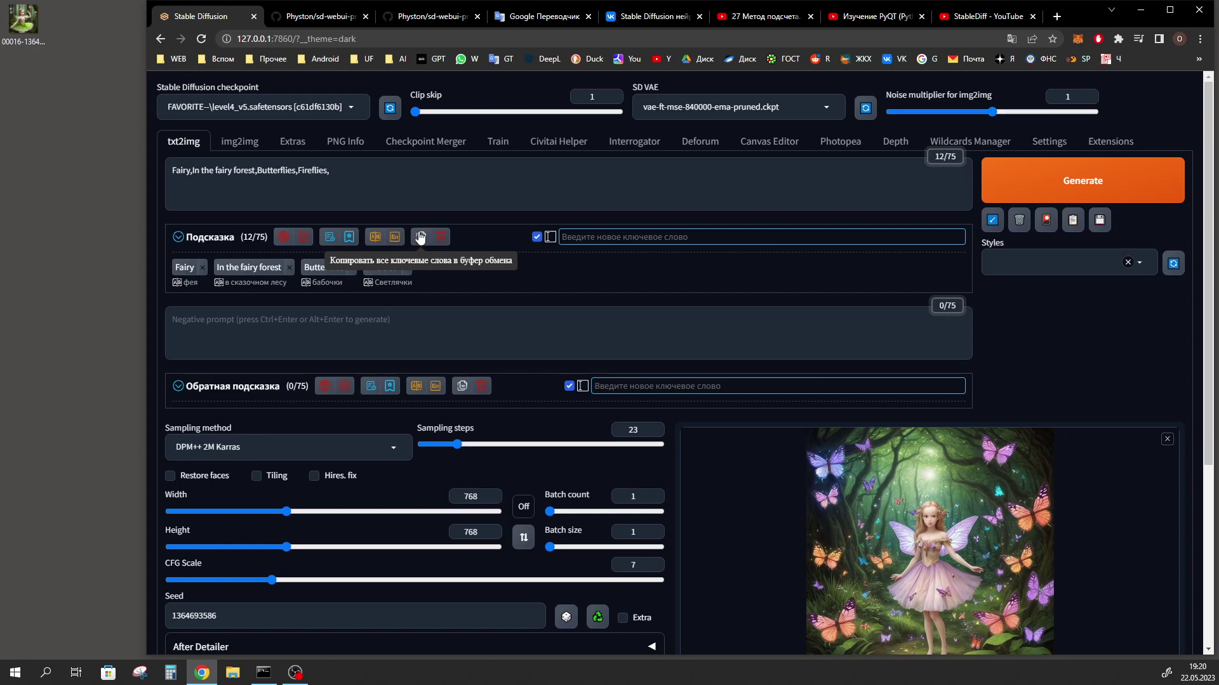
# Step: Hide the positive prompt's standard text box and copy all of its keywords to the clipboard
pyautogui.click(534, 237)
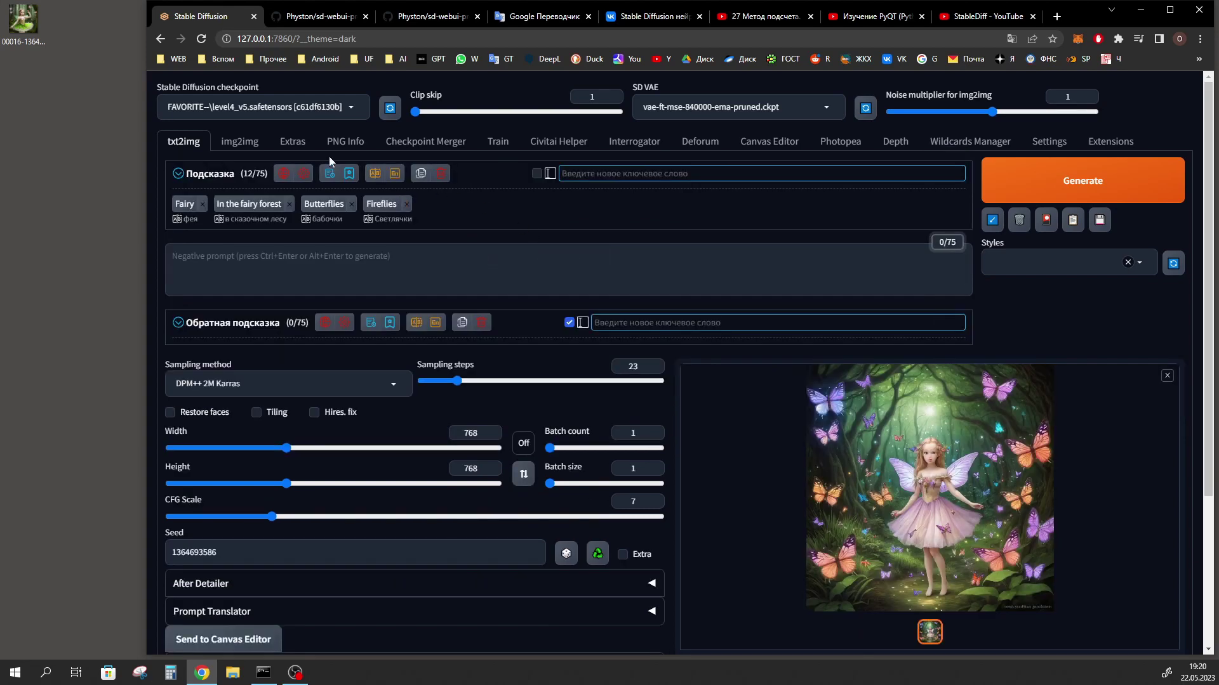
pyautogui.click(419, 175)
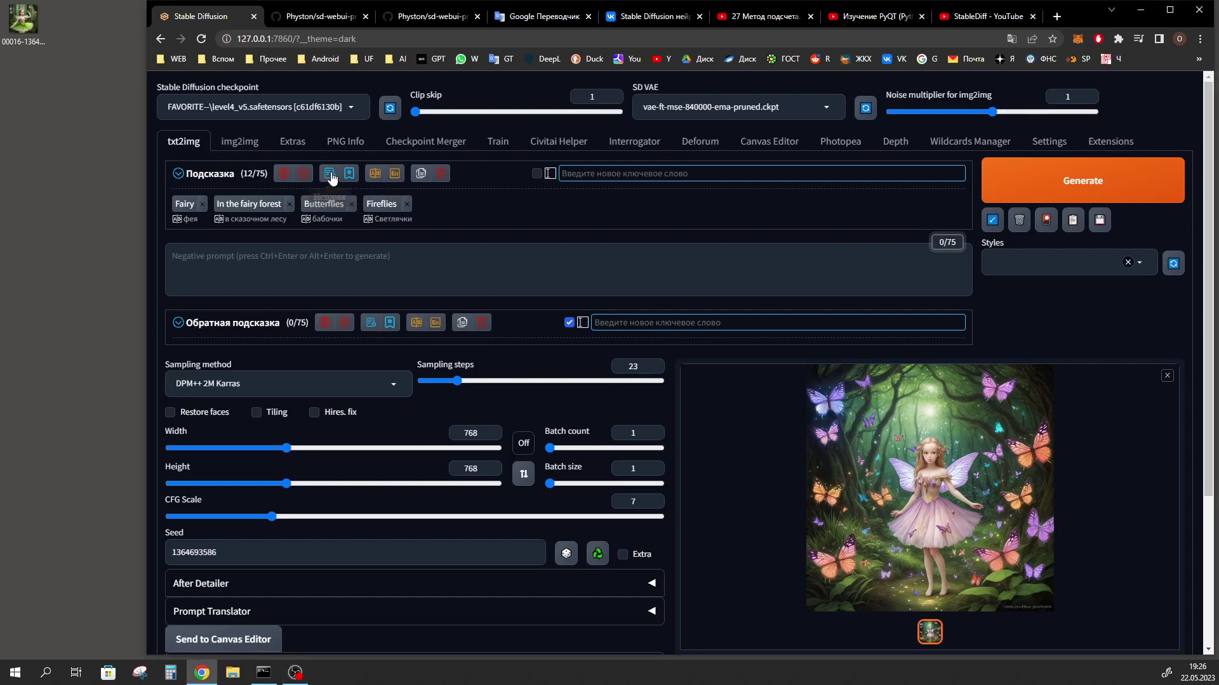
# Step: Browse the text-to-image prompt history and select the name of the favourited "Фея" entry
pyautogui.click(330, 176)
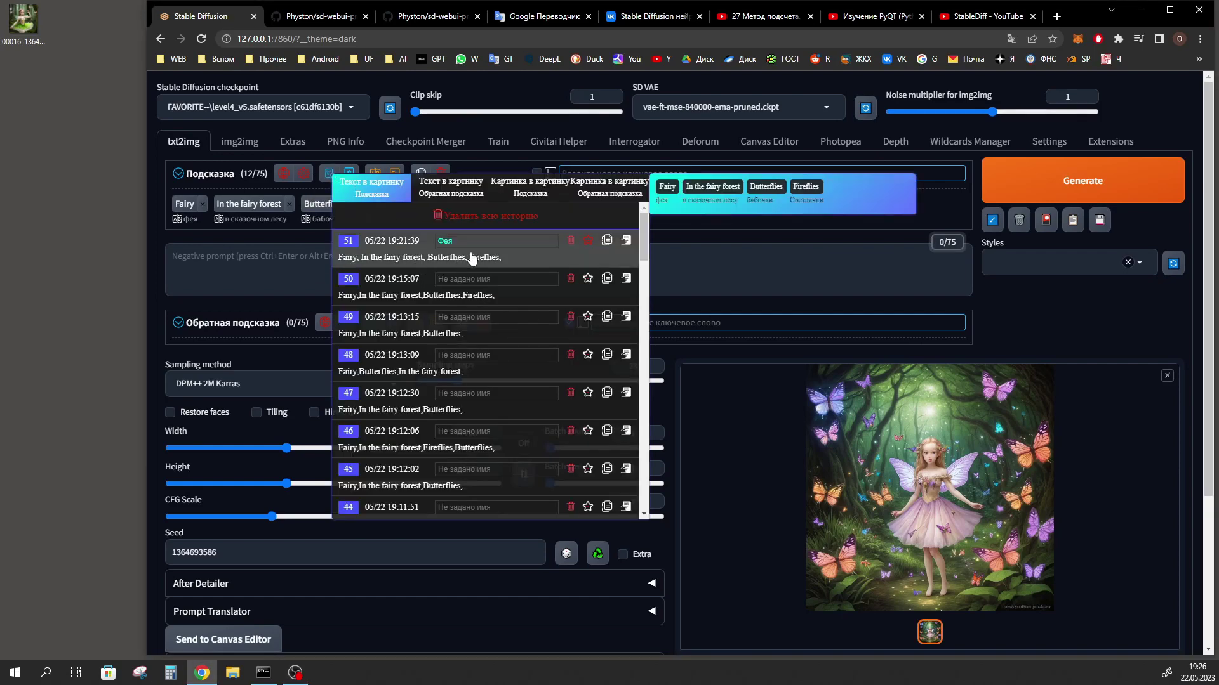
pyautogui.scroll(-2, 509, 312)
pyautogui.scroll(-10, 509, 311)
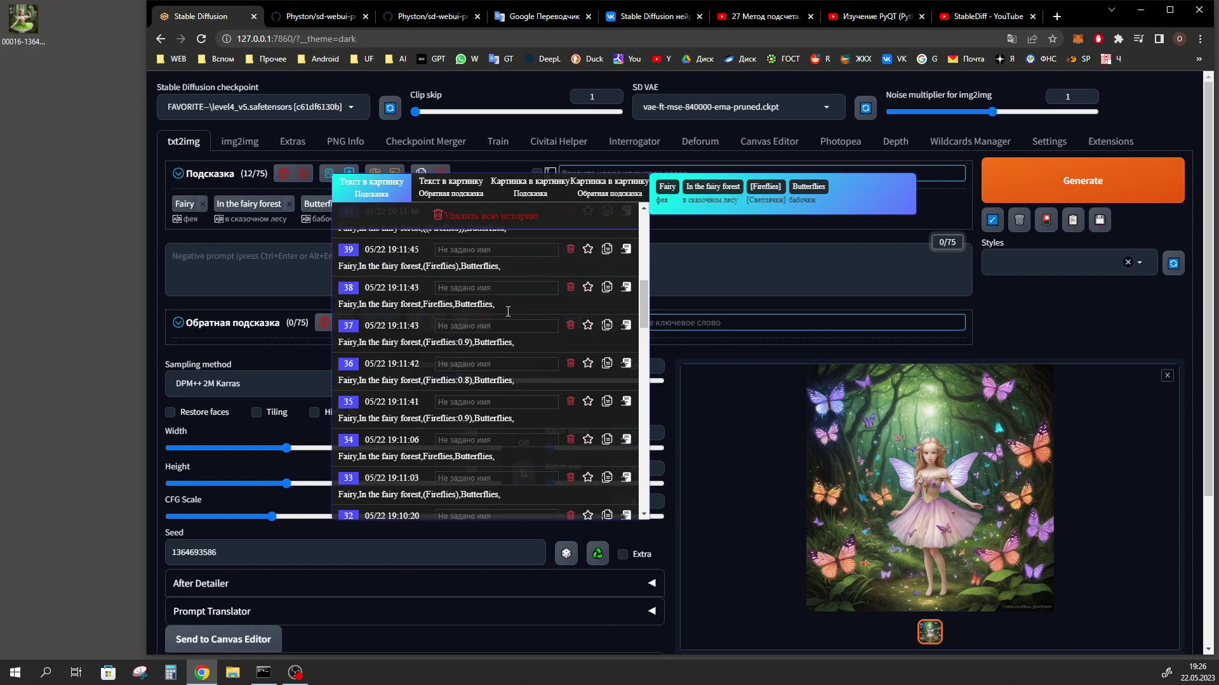
pyautogui.scroll(12, 508, 336)
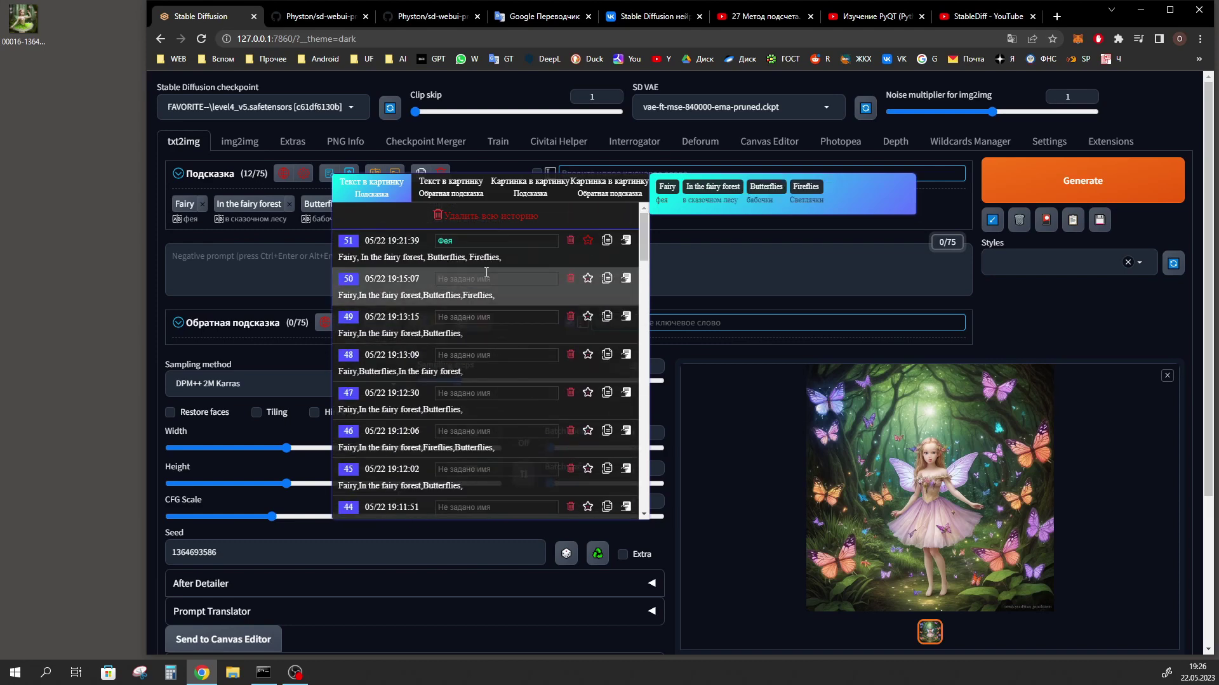
pyautogui.click(477, 241)
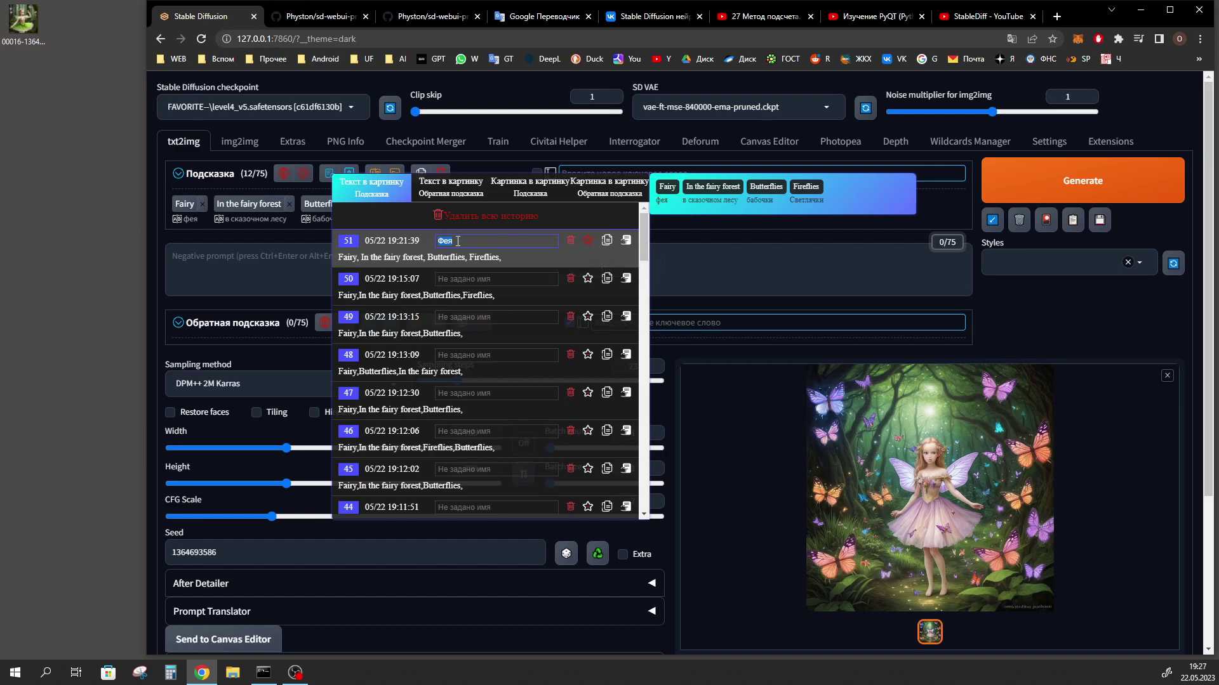
# Step: View the history lists for text-to-image prompts, text-to-image negative prompts and image-to-image prompts
pyautogui.click(375, 198)
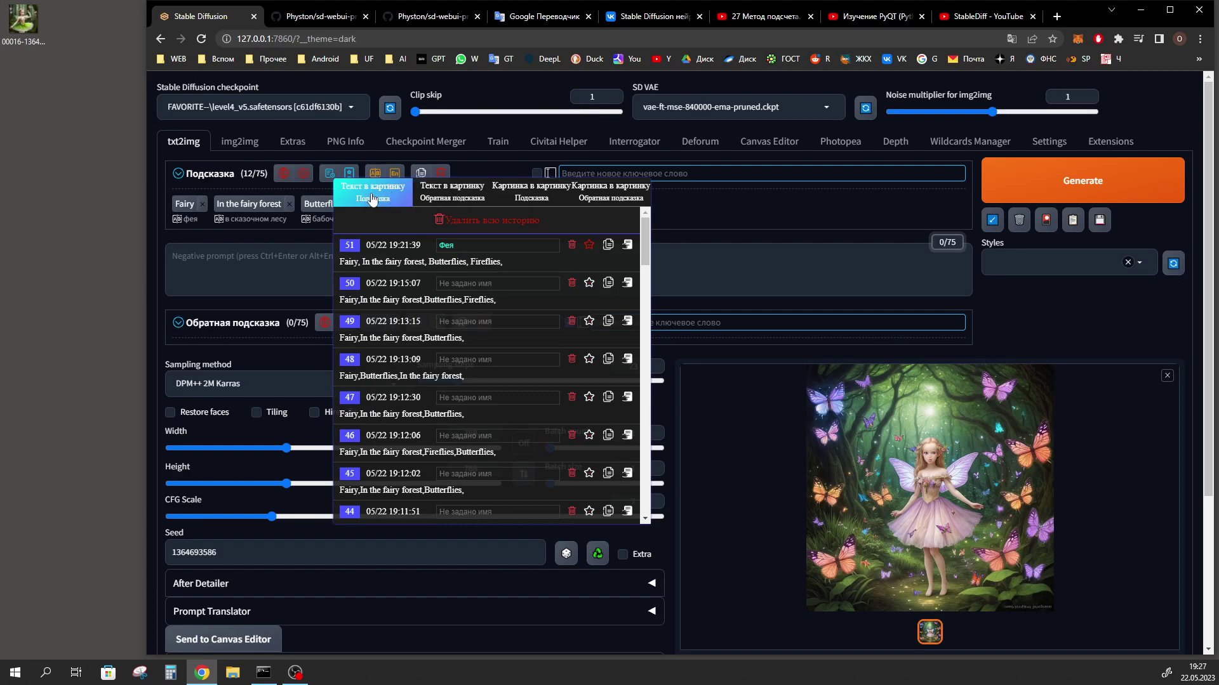
pyautogui.click(448, 193)
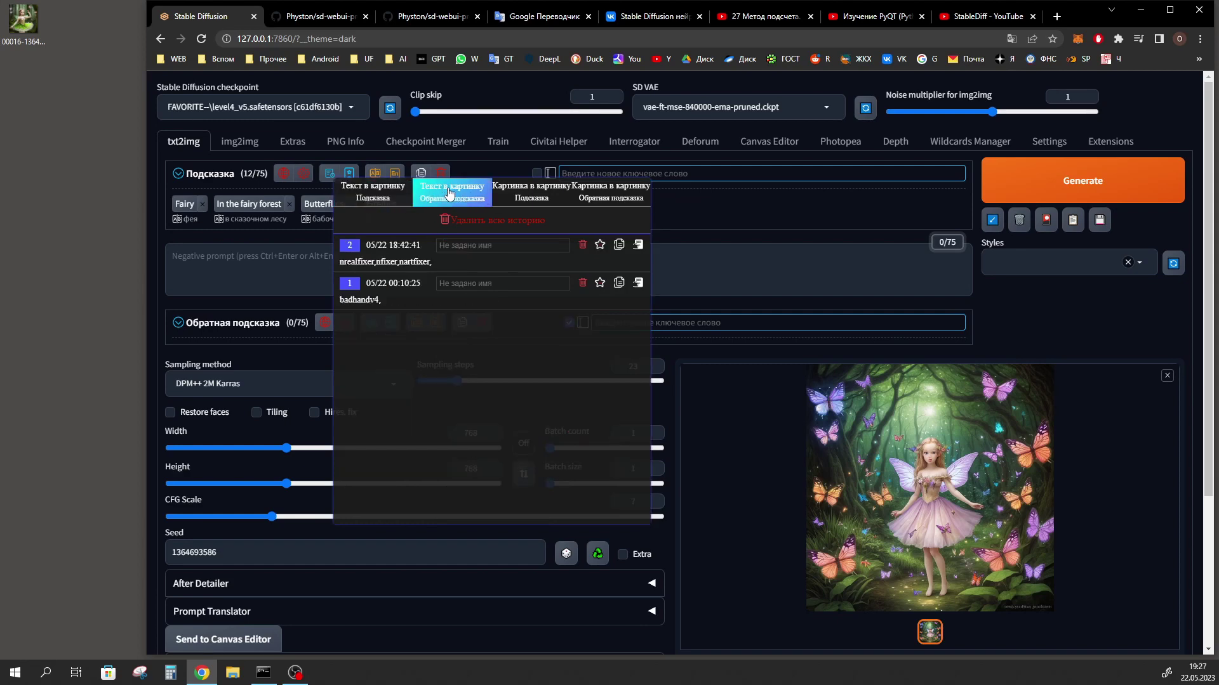
pyautogui.click(533, 198)
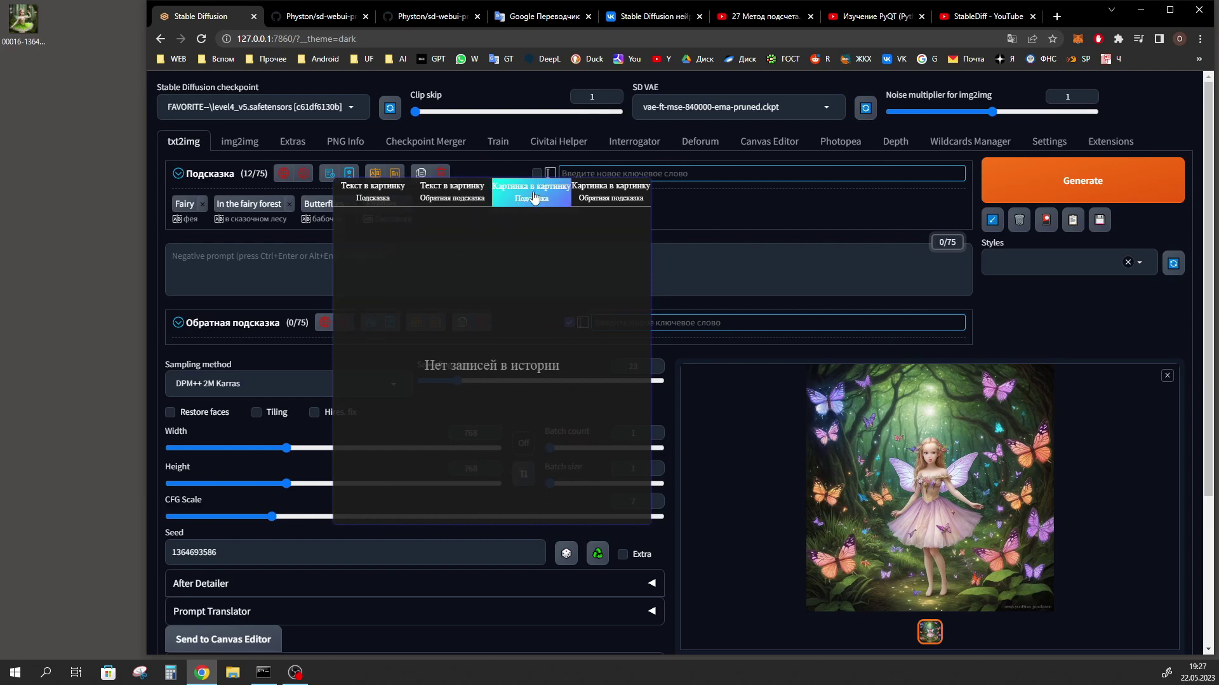
# Step: View the image-to-image negative prompt history, then the favourites lists for the text-to-image and image-to-image prompts
pyautogui.click(603, 199)
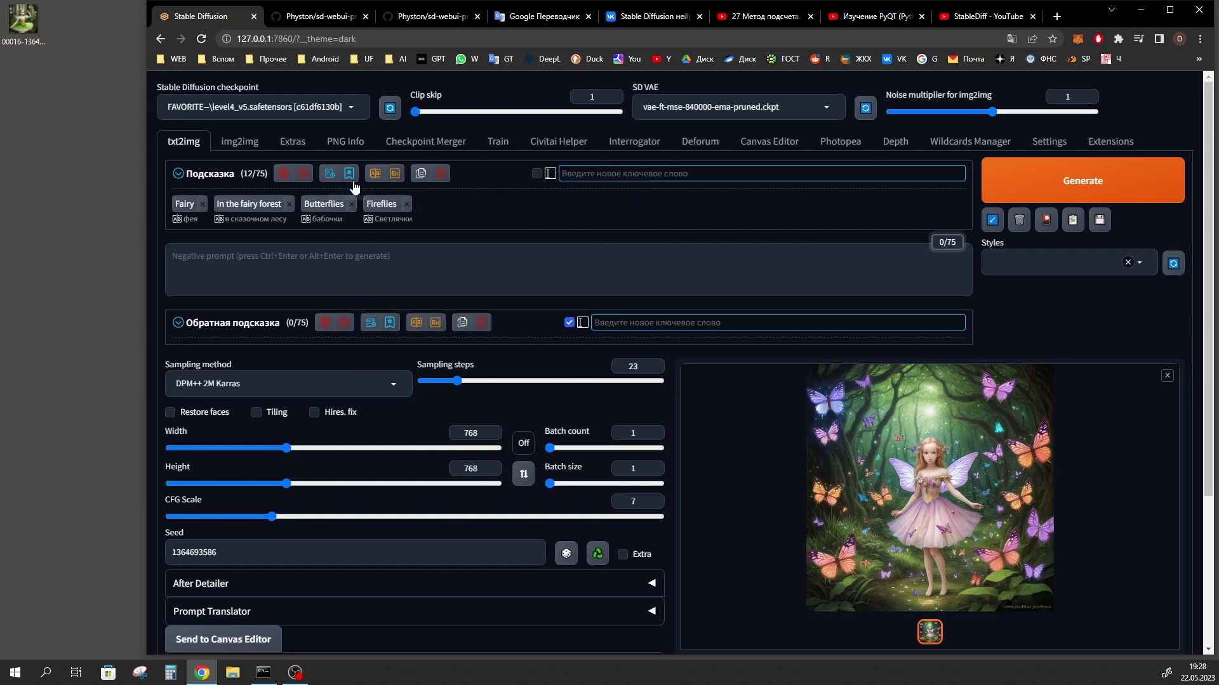
pyautogui.moveTo(350, 175)
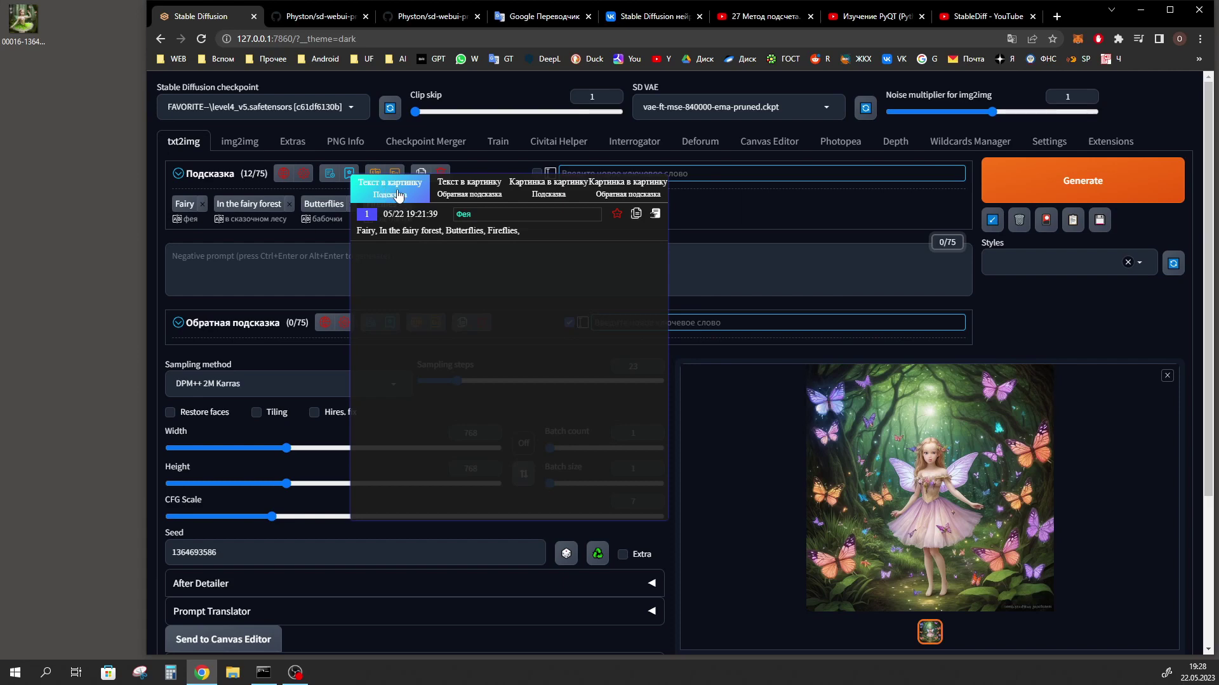
pyautogui.click(462, 192)
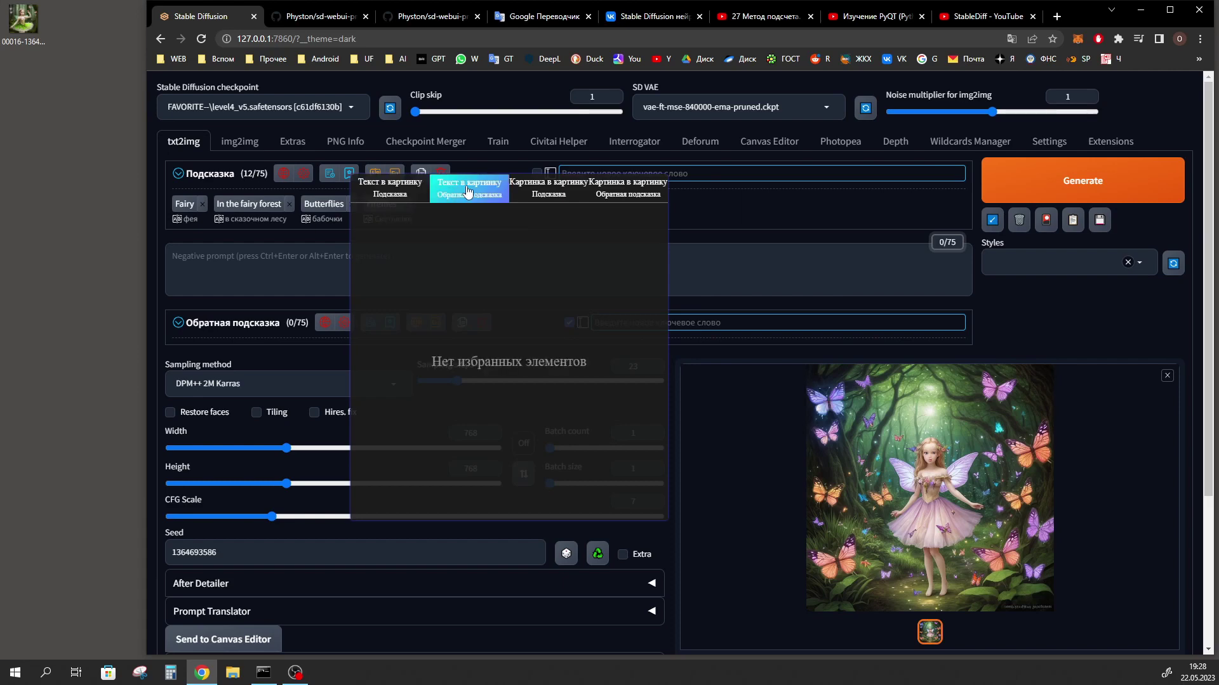
pyautogui.click(548, 190)
pyautogui.click(628, 191)
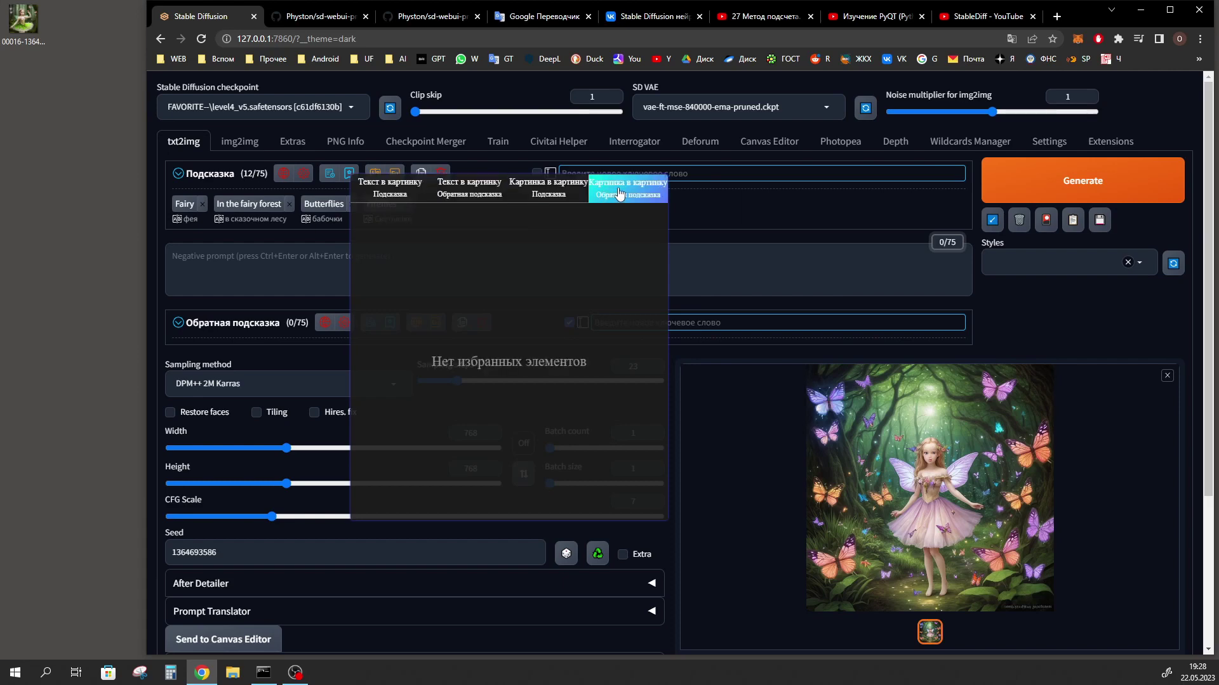
# Step: Load the favourited "Фея" entry from the text-to-image prompt favourites into the positive prompt
pyautogui.click(390, 189)
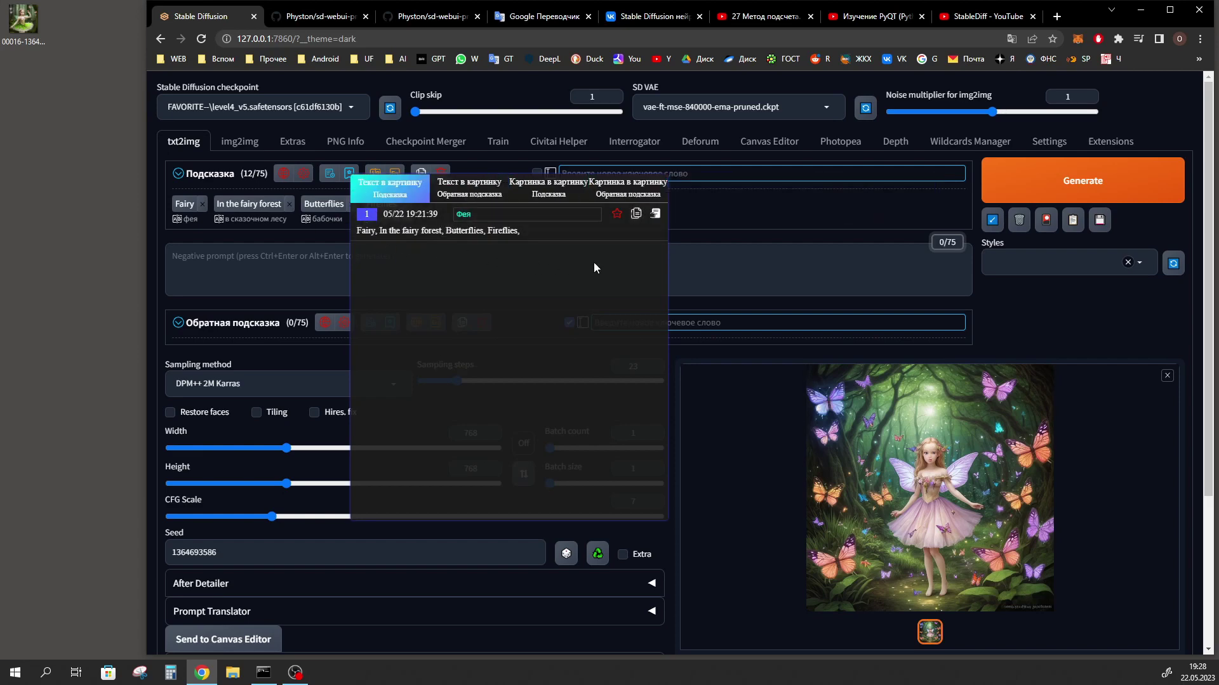
pyautogui.click(478, 216)
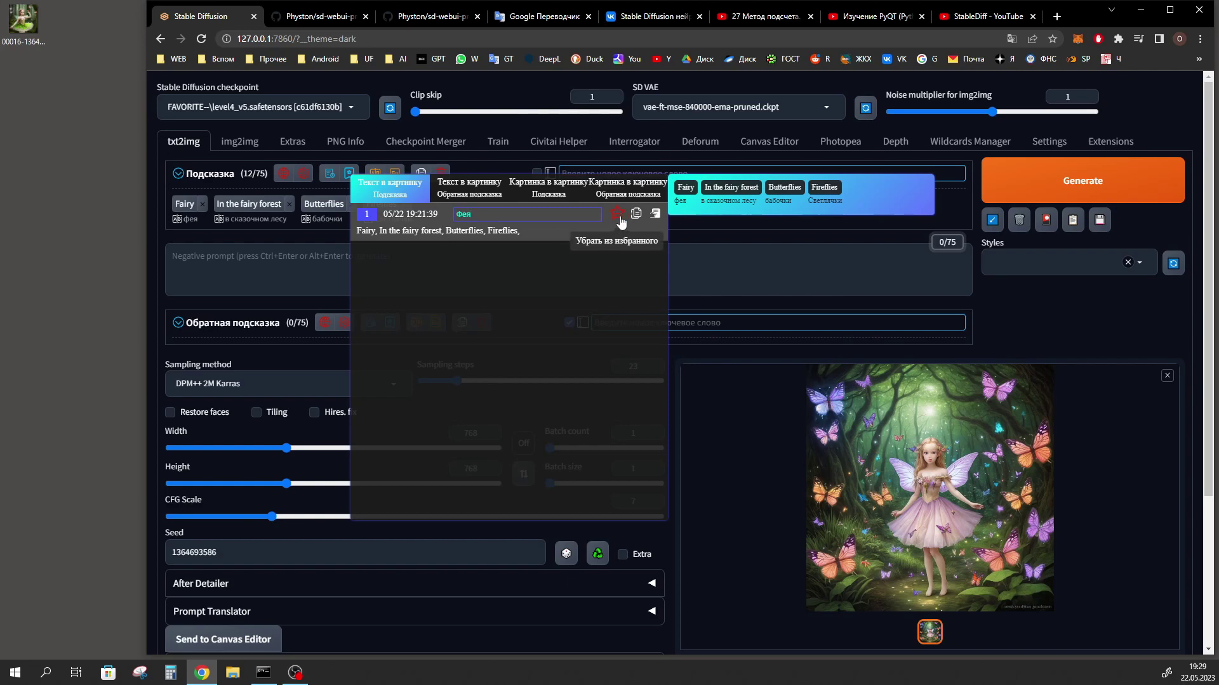
pyautogui.click(655, 214)
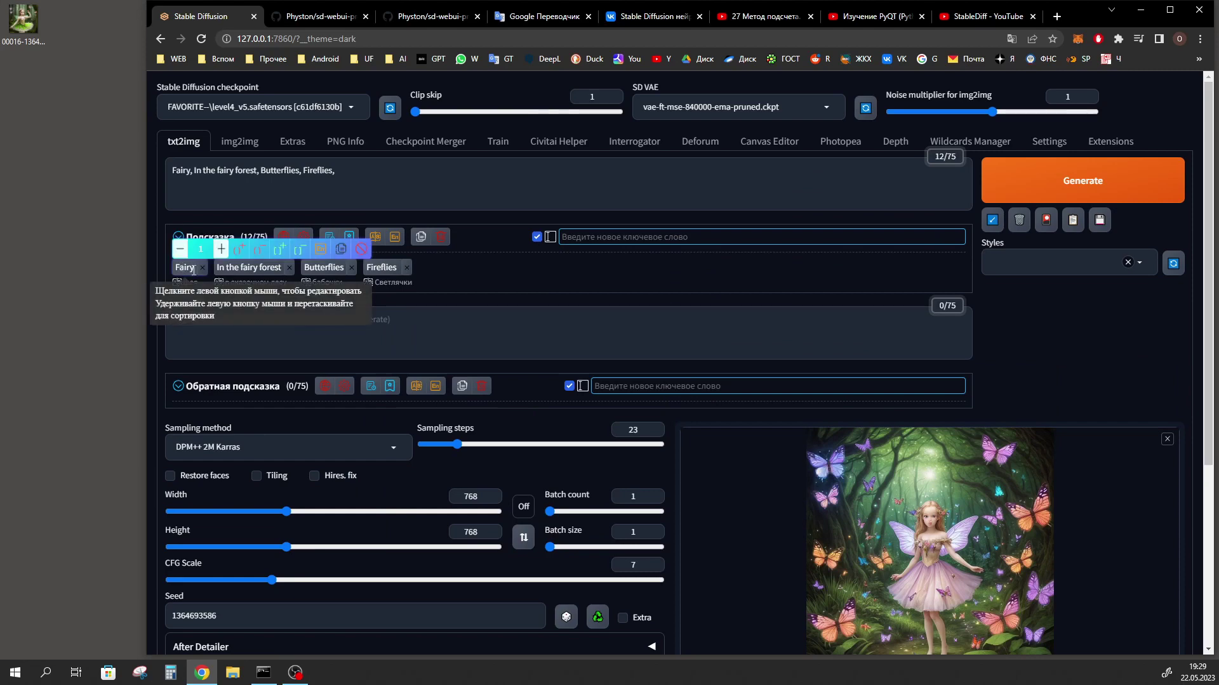
# Step: Temporarily collapse the positive prompt's keyword panel, then hide the prompt's standard text box
pyautogui.click(178, 237)
pyautogui.click(569, 237)
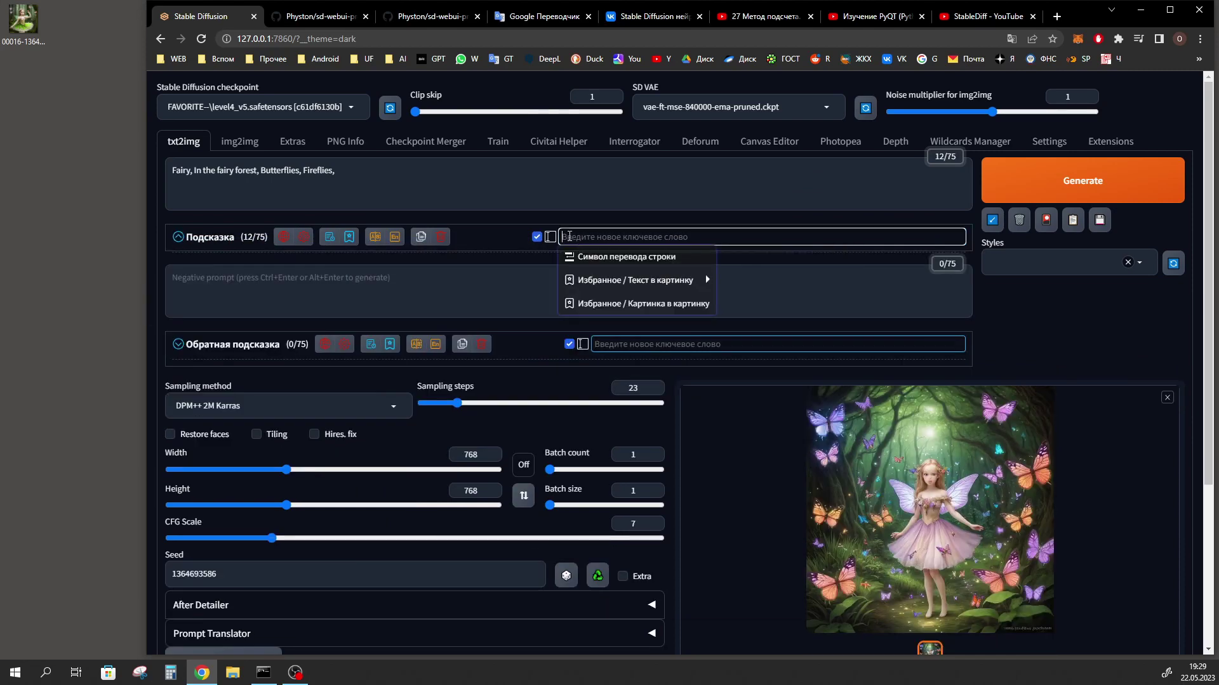
pyautogui.click(269, 168)
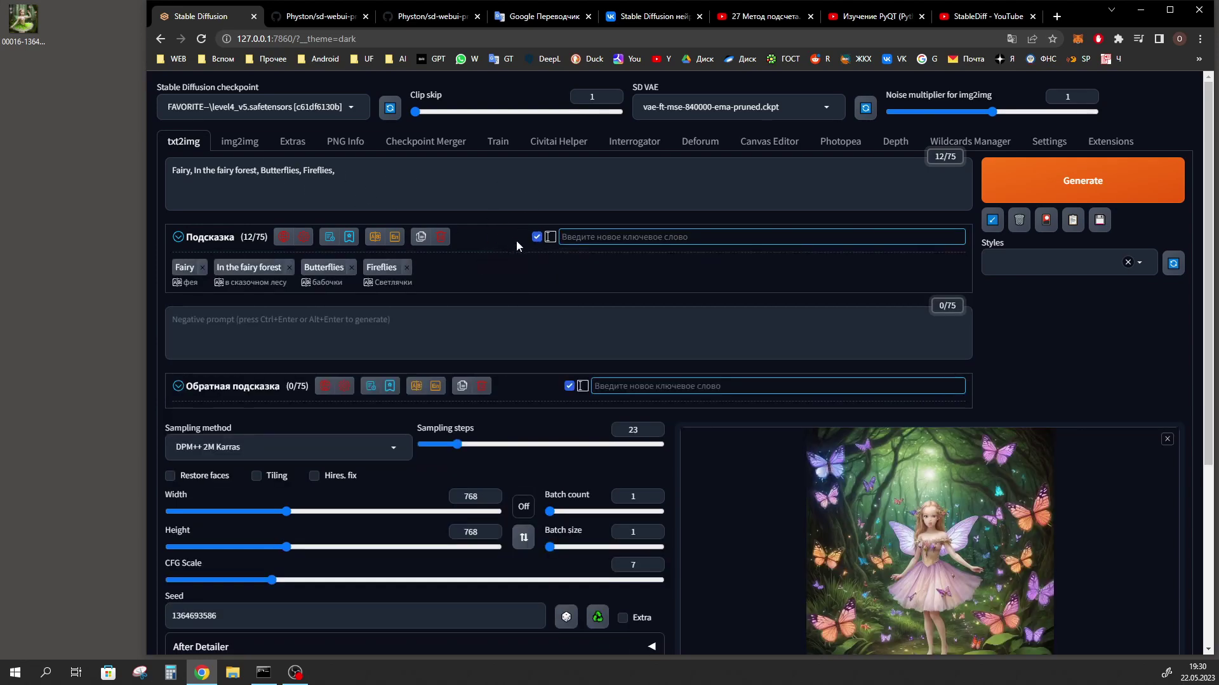
pyautogui.click(537, 237)
pyautogui.moveTo(182, 203)
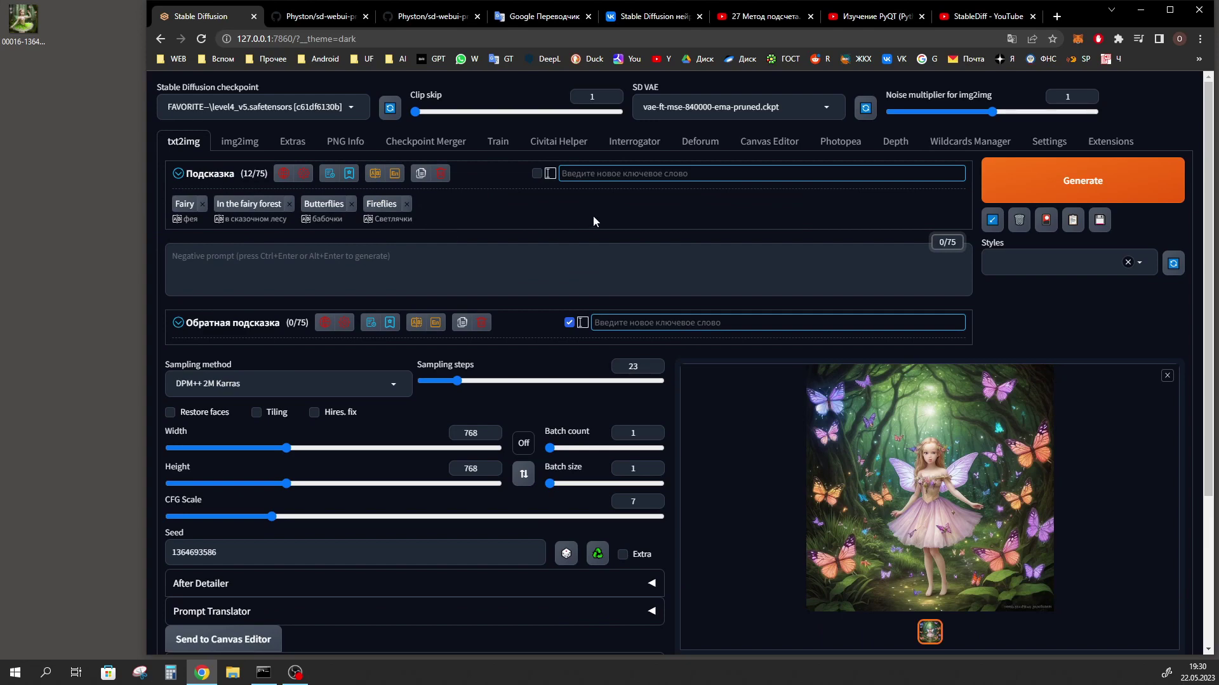
# Step: Look at the StableDiff YouTube channel's videos, then return to Stable Diffusion and expand the Prompt Translator section
pyautogui.hotkey('ctrl', '9')
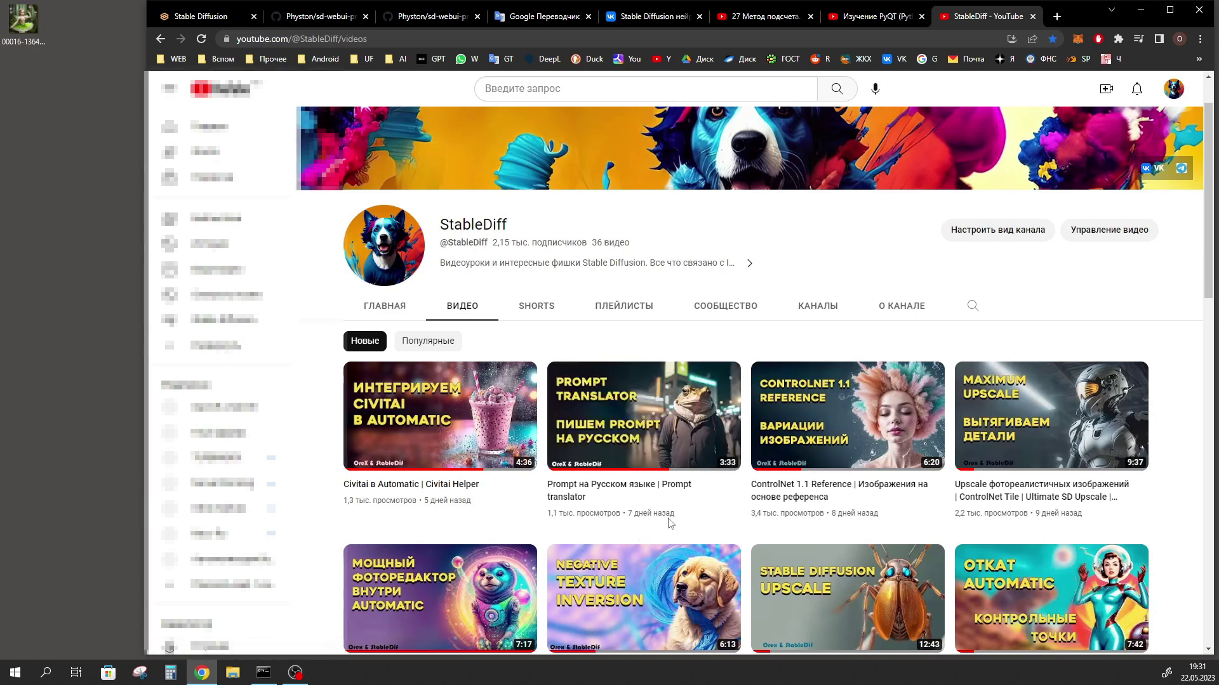
pyautogui.hotkey('ctrl', '1')
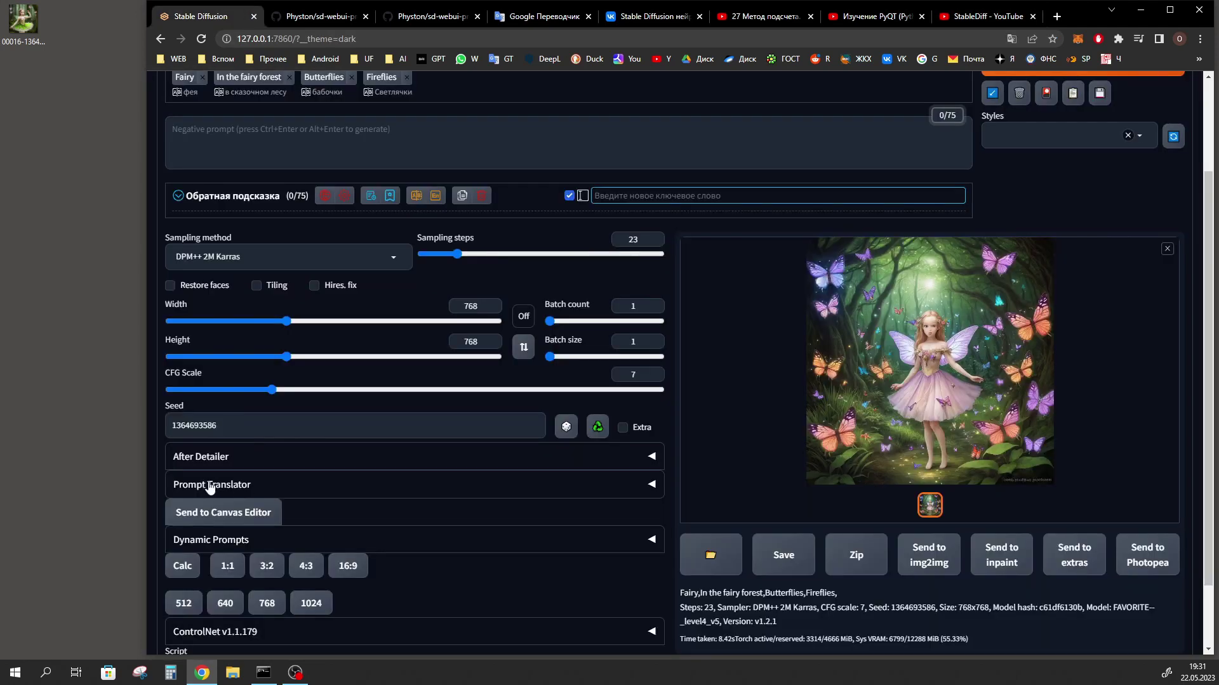
pyautogui.click(356, 485)
pyautogui.scroll(-1, 250, 430)
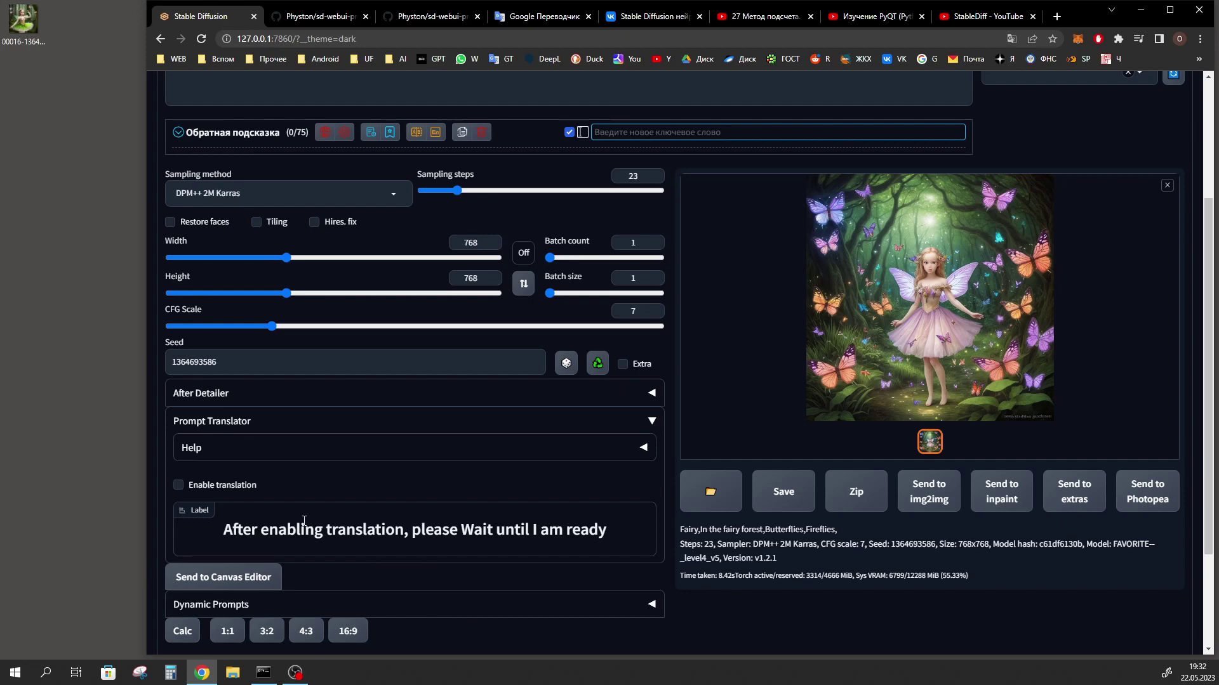
pyautogui.scroll(3, 304, 521)
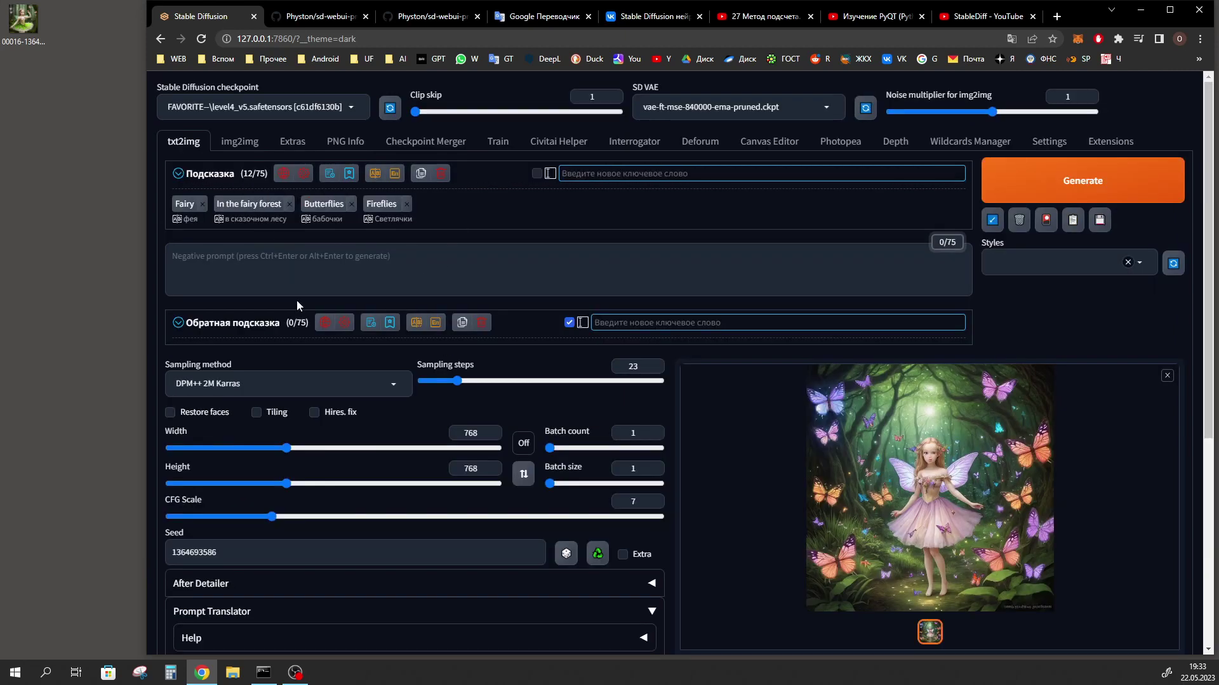
# Step: Review the translation services offered in the extension's API settings and leave without changing the selection
pyautogui.moveTo(304, 174)
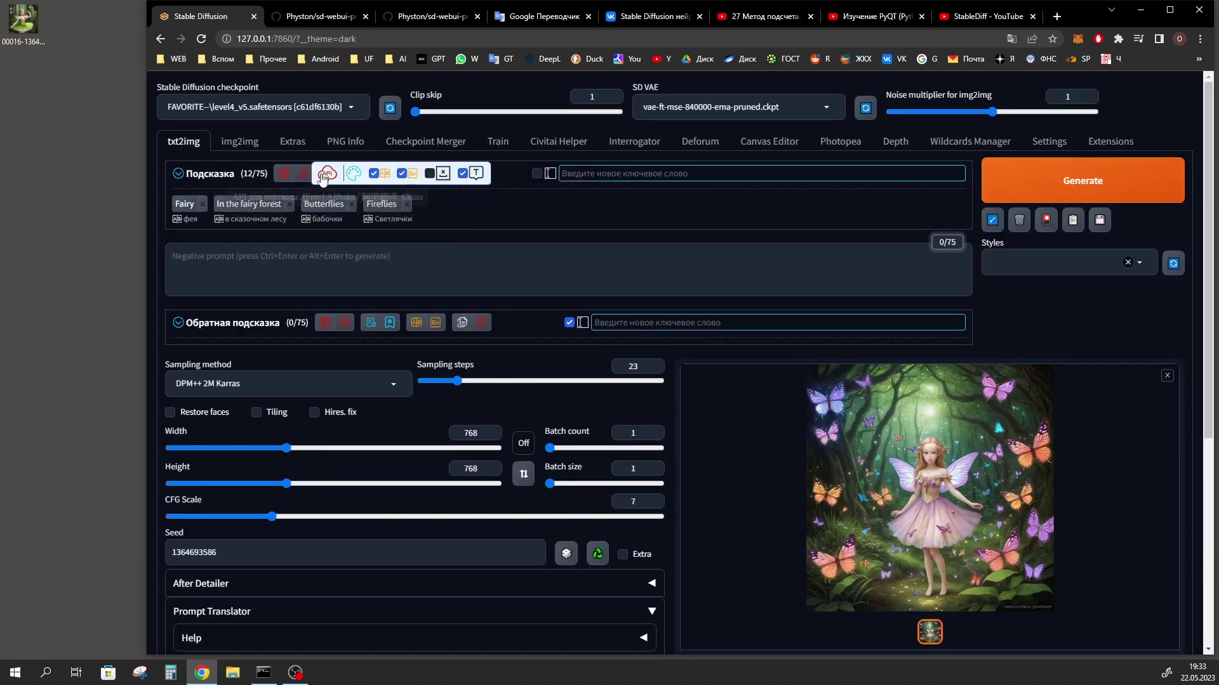
pyautogui.click(327, 173)
pyautogui.click(634, 201)
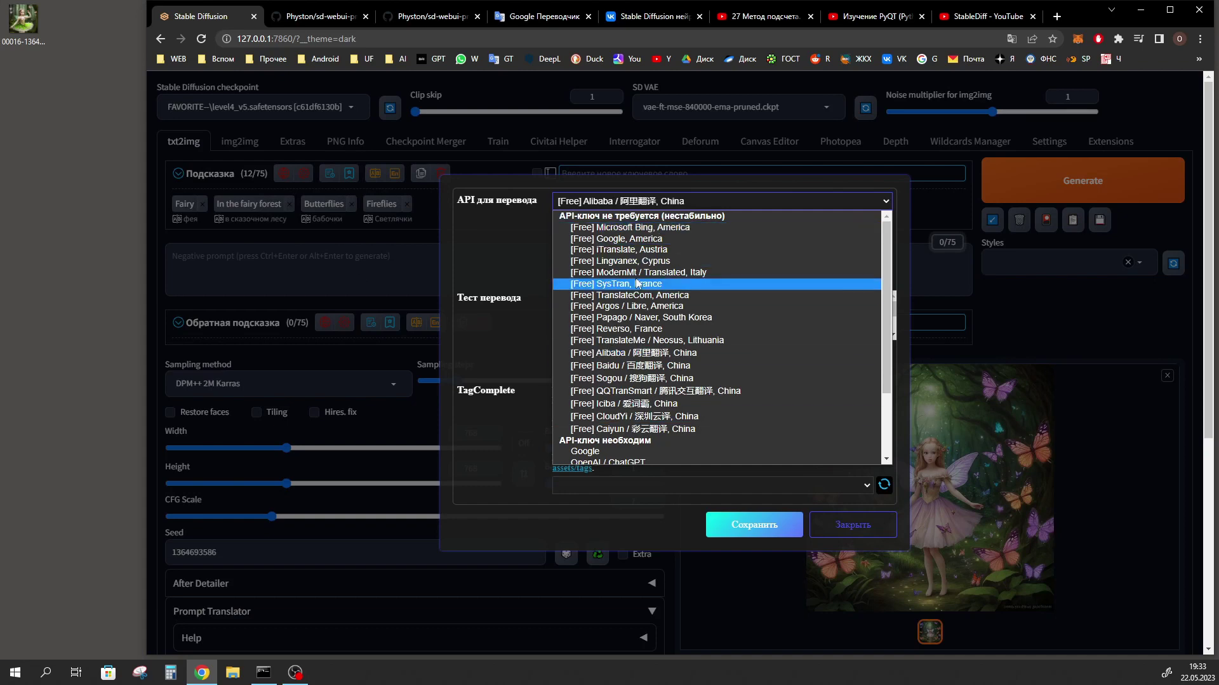
pyautogui.click(456, 203)
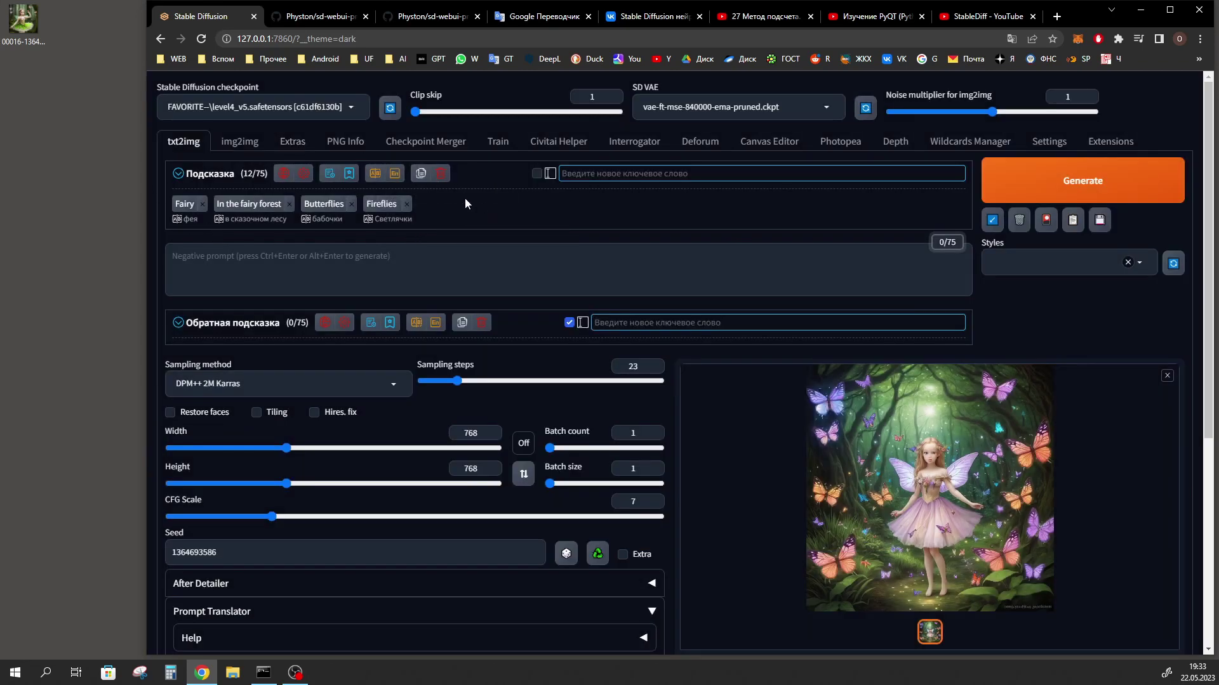
# Step: Show the positive prompt's standard text box again, view the new-keyword suggestions, and place the cursor after the prompt text
pyautogui.moveTo(406, 212)
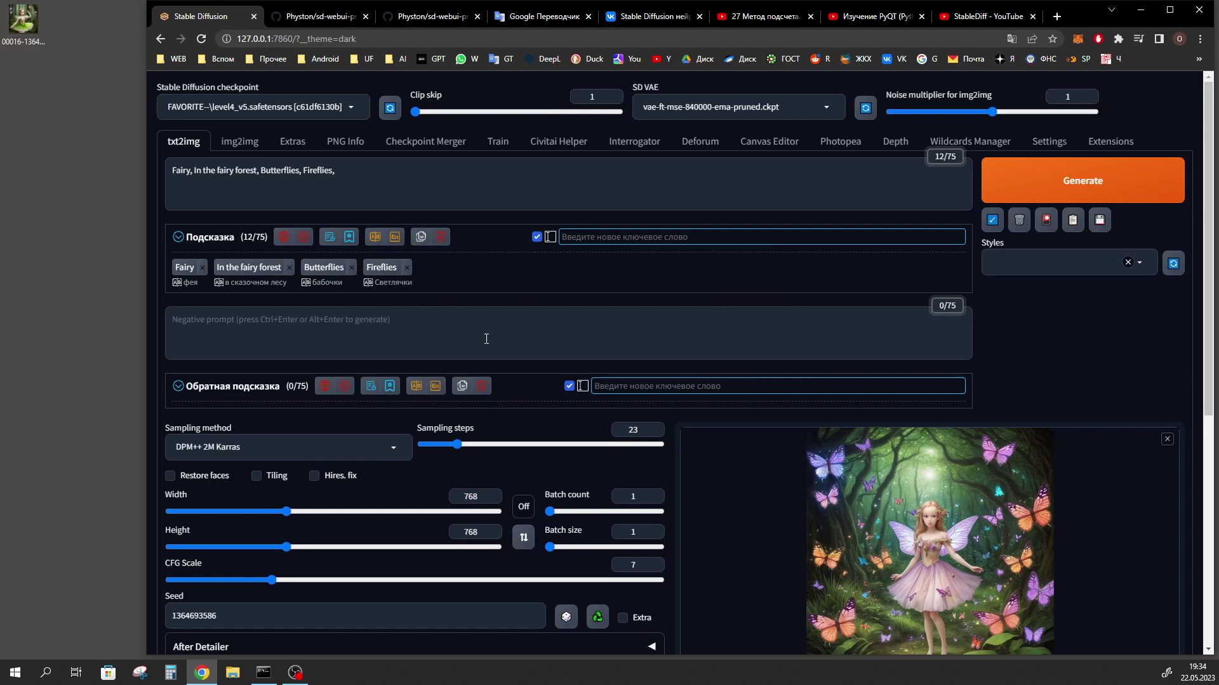
pyautogui.click(569, 238)
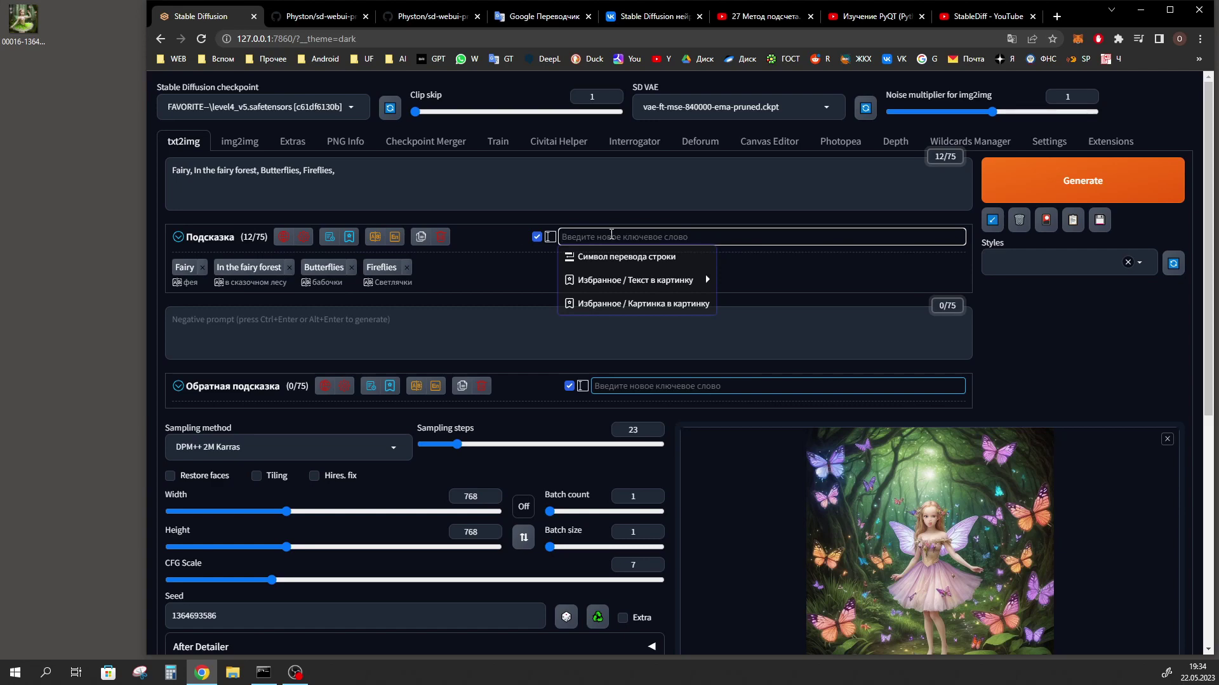
pyautogui.click(506, 340)
pyautogui.click(377, 177)
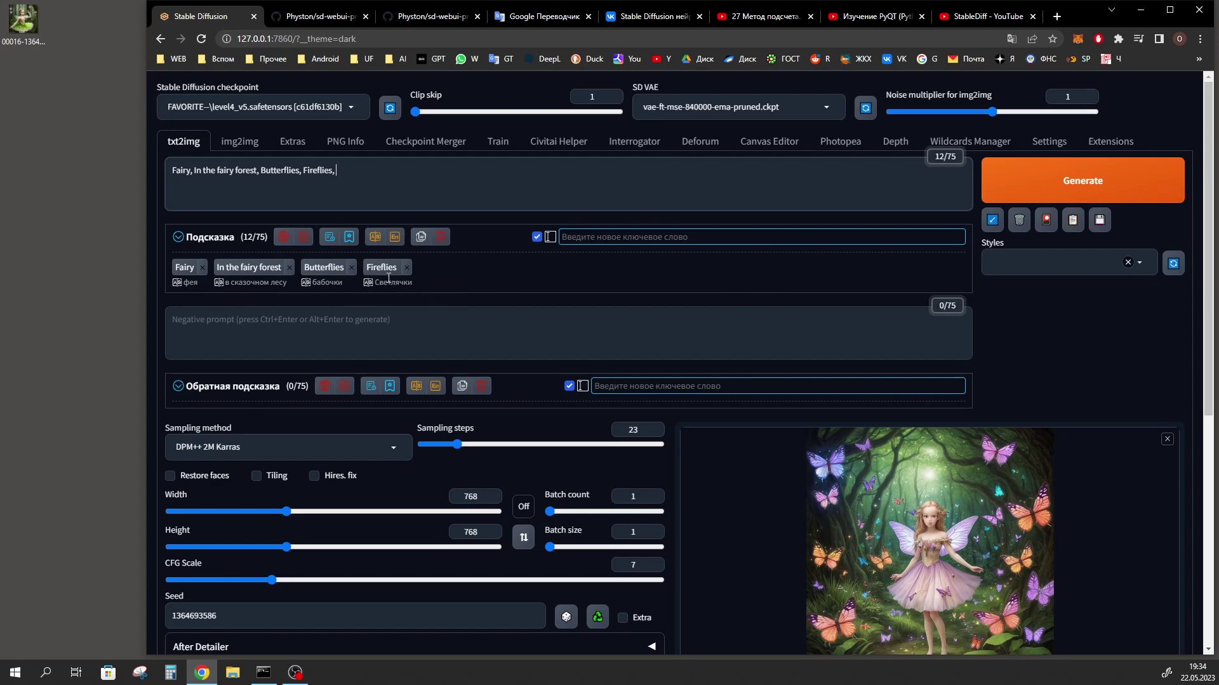
# Step: Examine the expanded Prompt Translator section and highlight its heading
pyautogui.scroll(-5, 377, 280)
pyautogui.tripleClick(241, 359)
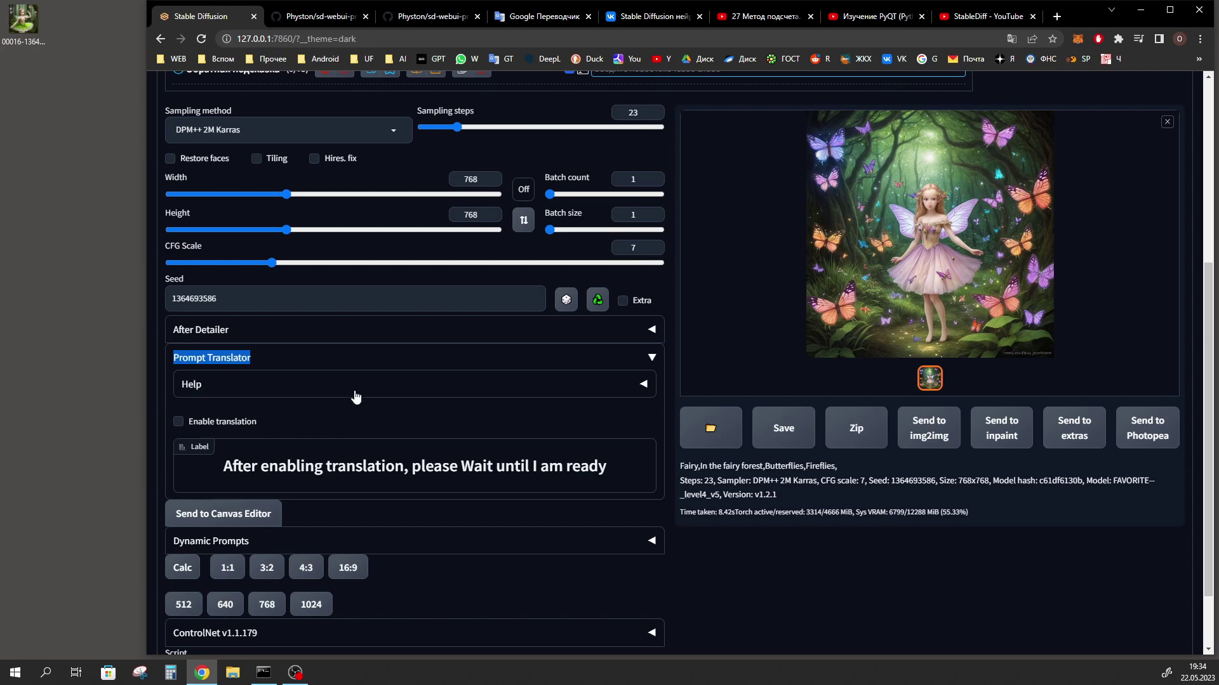
pyautogui.scroll(5, 466, 299)
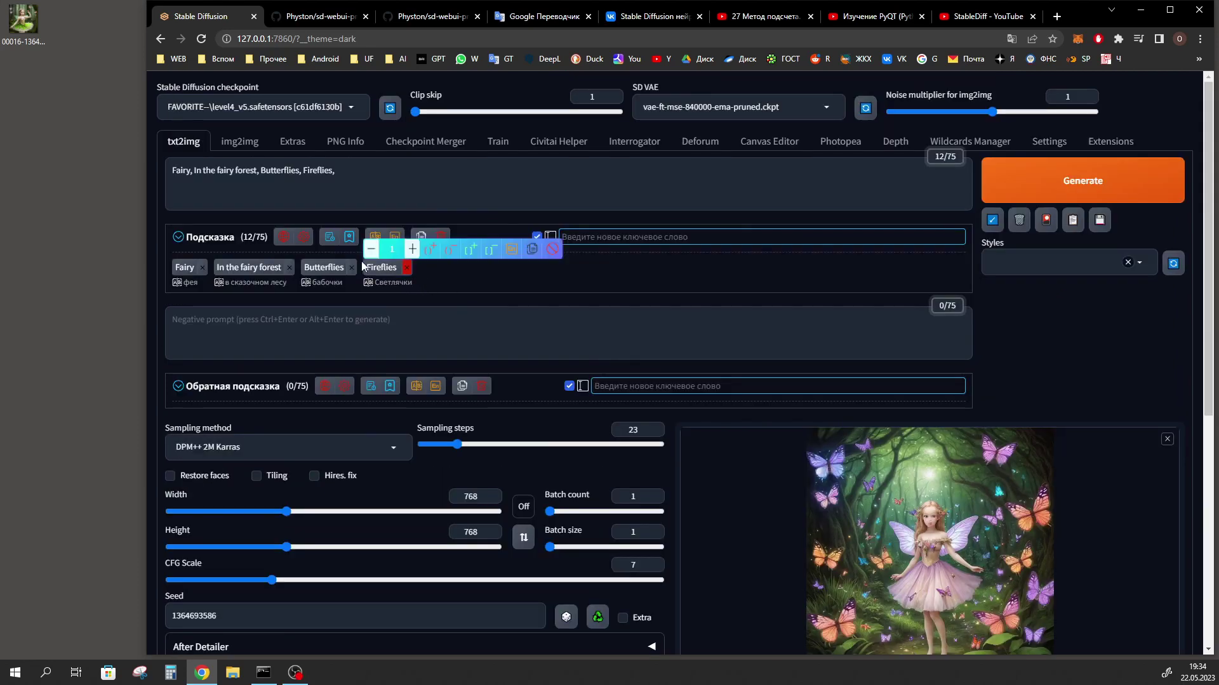
# Step: Try moving the "Fireflies" keyword towards "In the fairy forest" and view the text-to-image prompt favourites
pyautogui.moveTo(383, 270)
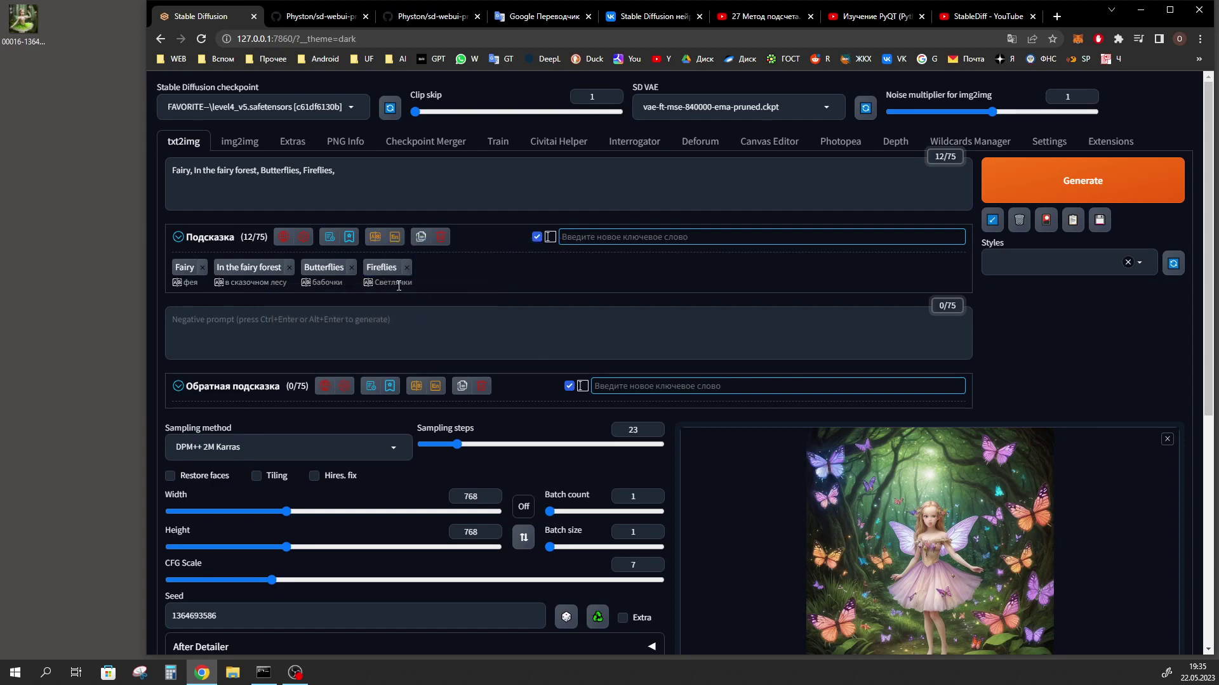
pyautogui.moveTo(376, 283); pyautogui.dragTo(413, 289)
pyautogui.moveTo(383, 268); pyautogui.dragTo(254, 270)
pyautogui.click(348, 237)
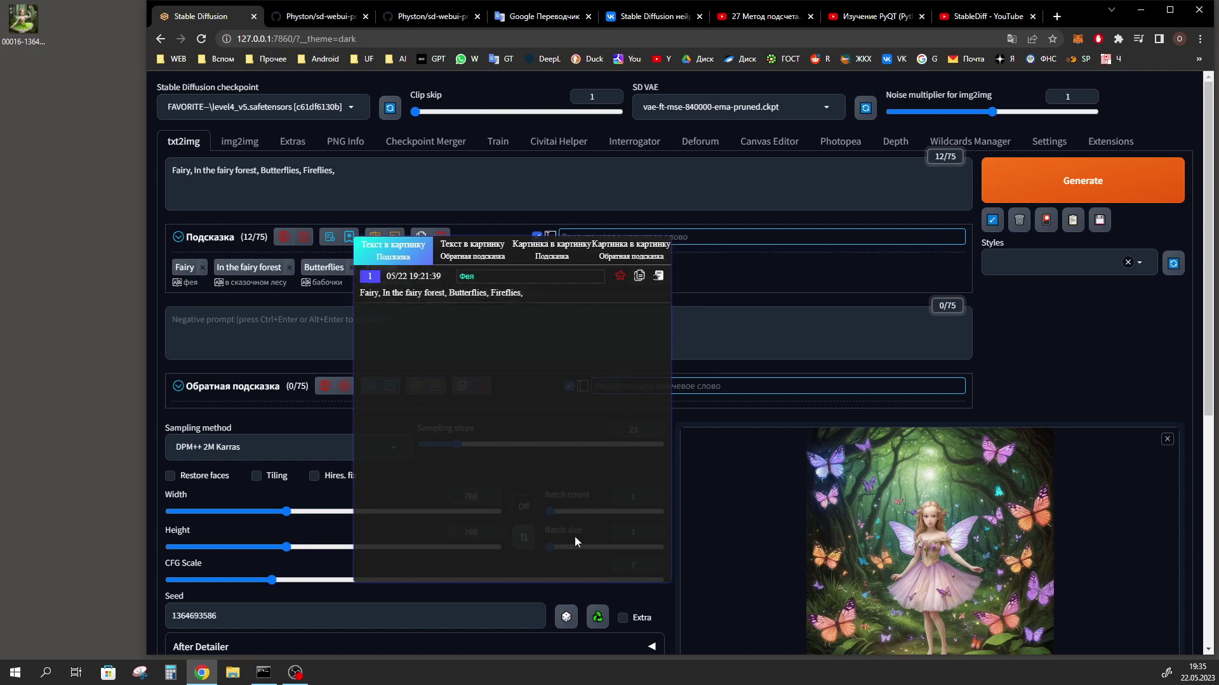
# Step: Browse the list of saved styles and close it without choosing one
pyautogui.click(1066, 262)
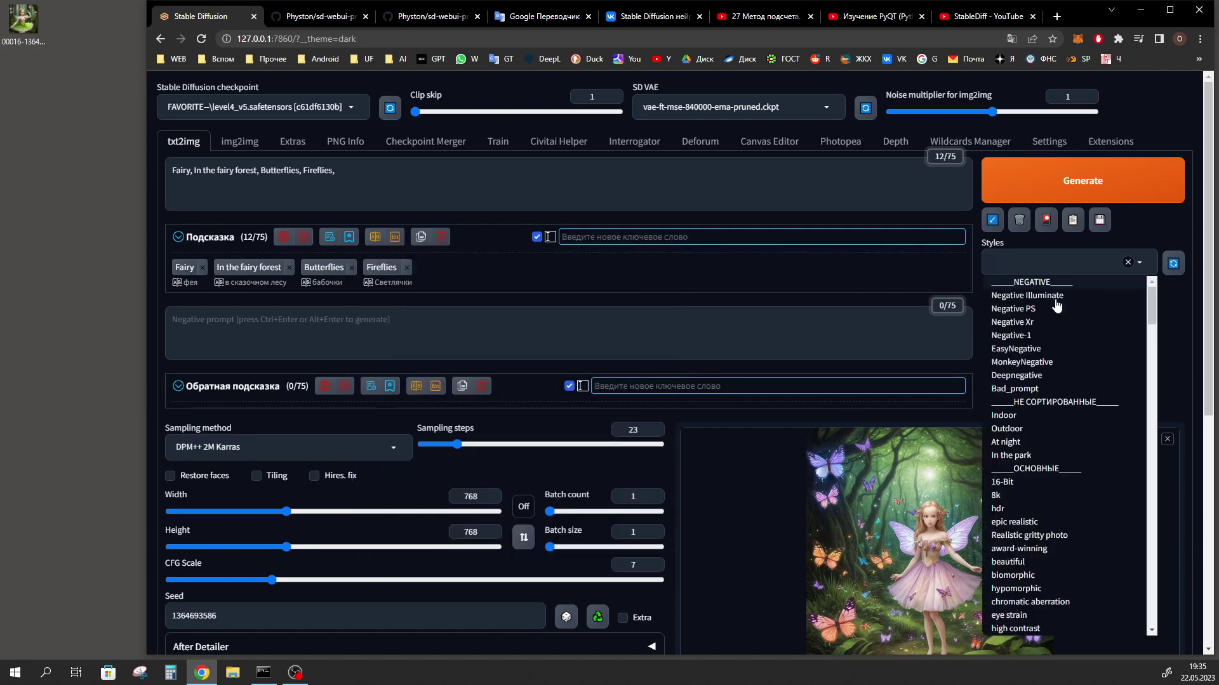
pyautogui.scroll(-8, 1072, 389)
pyautogui.scroll(-2, 1047, 524)
pyautogui.click(539, 351)
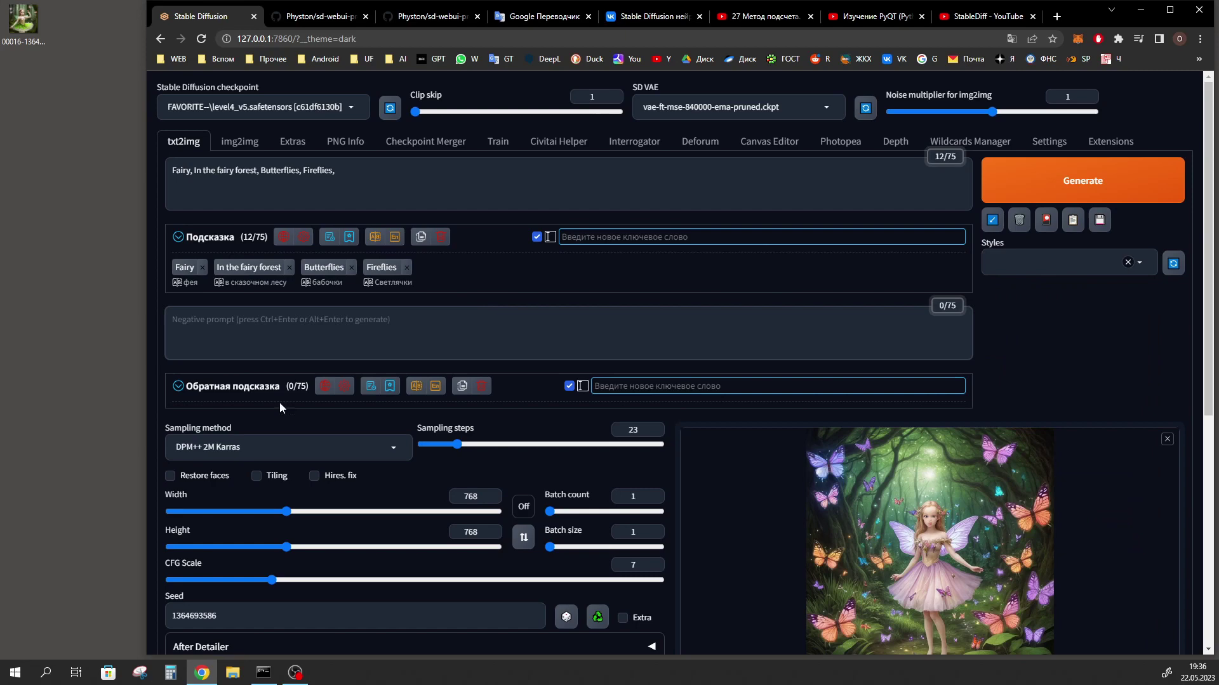
# Step: Collapse the Prompt Translator section below the generation settings
pyautogui.scroll(-4, 343, 406)
pyautogui.click(264, 421)
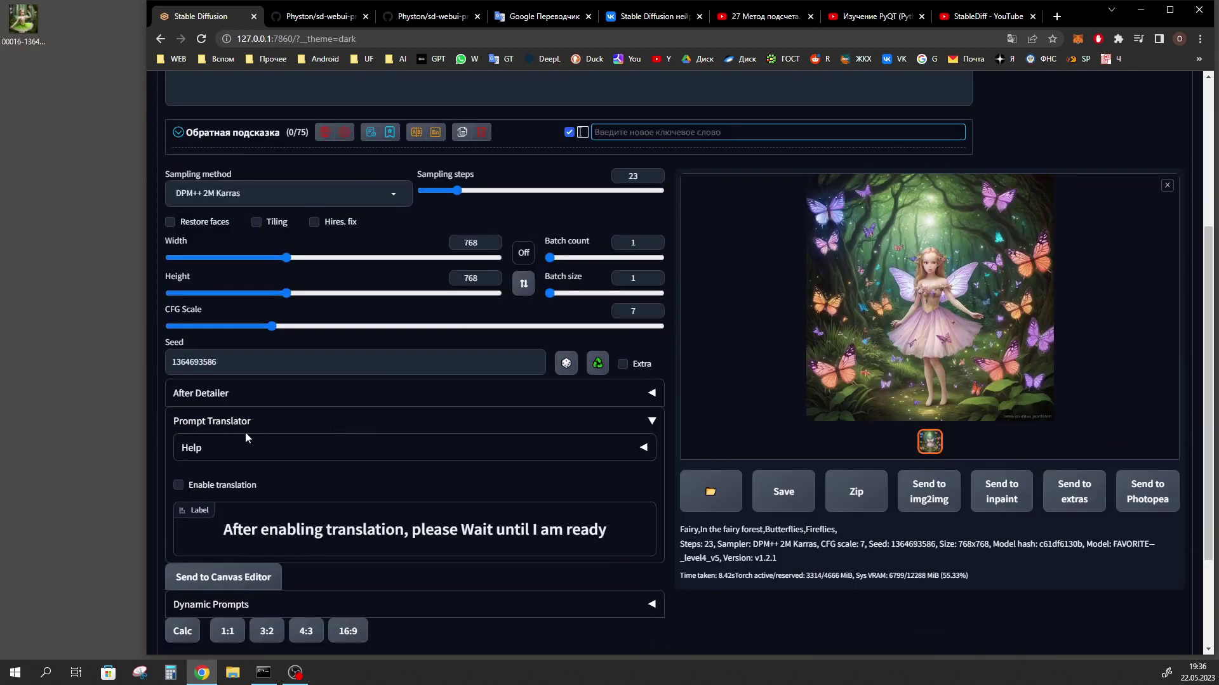
pyautogui.click(326, 428)
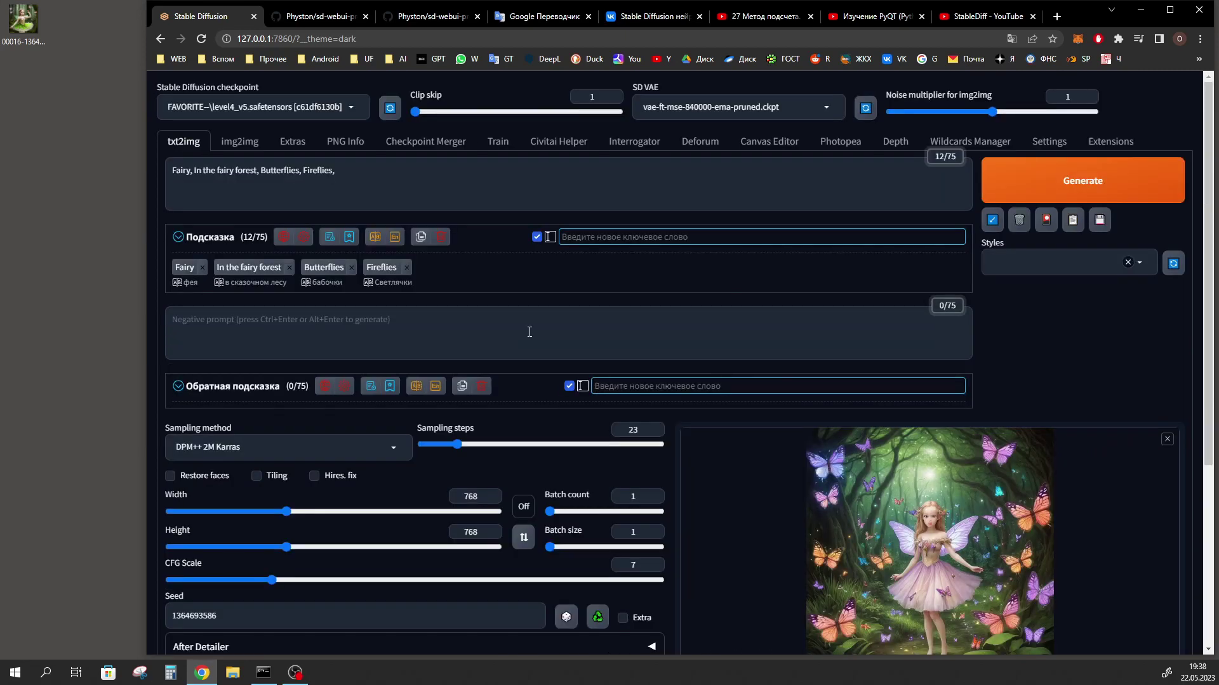